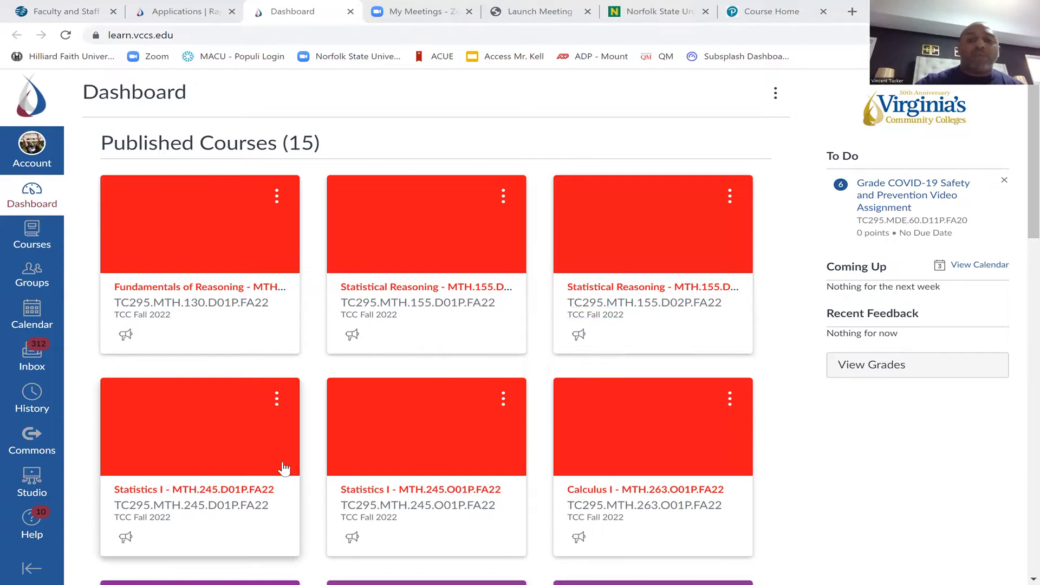
Open the Statistics I MTH.245.O01P course and browse its Announcements list
scroll(284, 469, "down", 1)
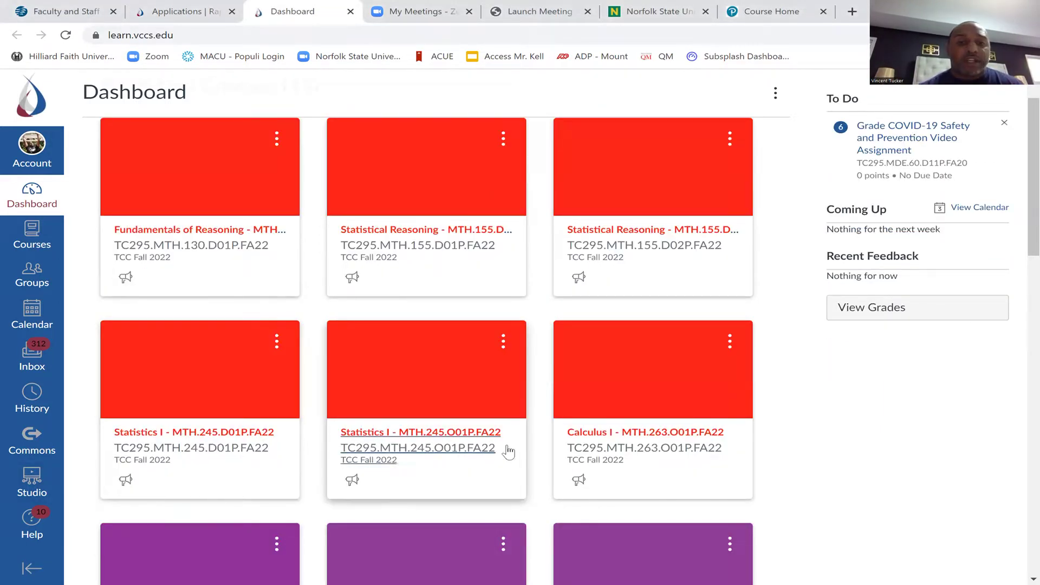
left_click(437, 436)
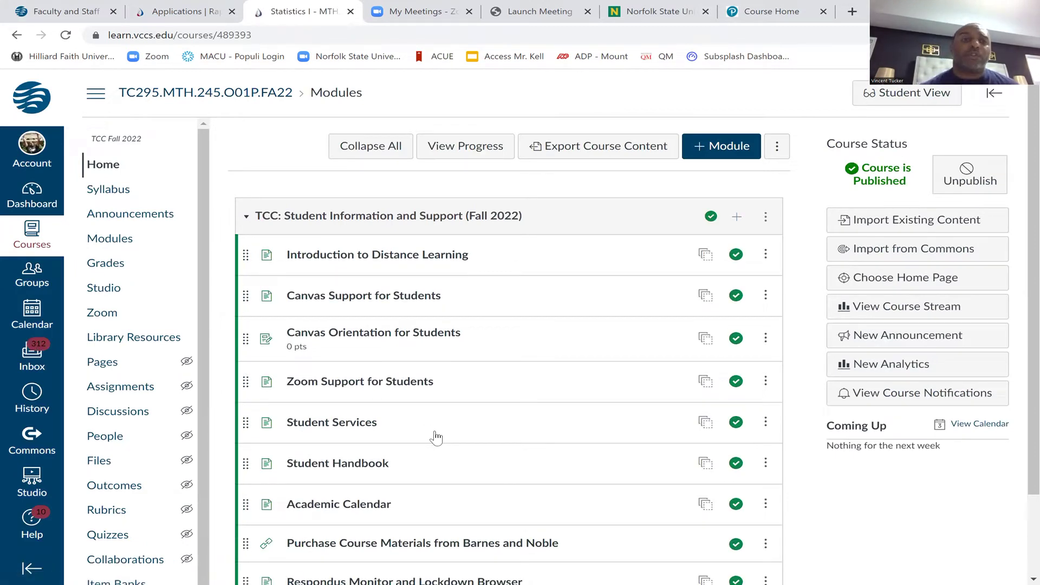
left_click(140, 223)
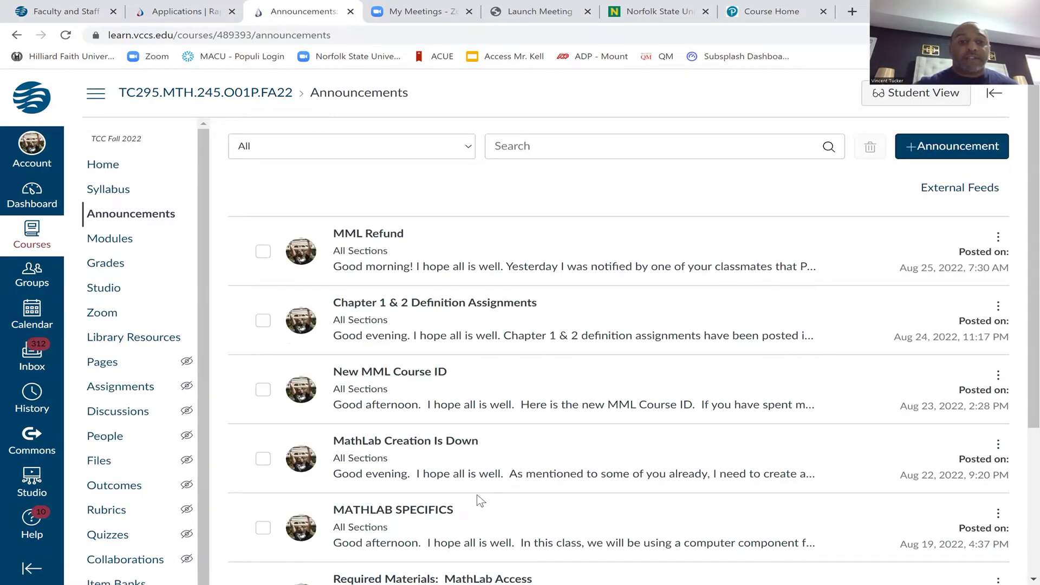
scroll(481, 500, "down", 2)
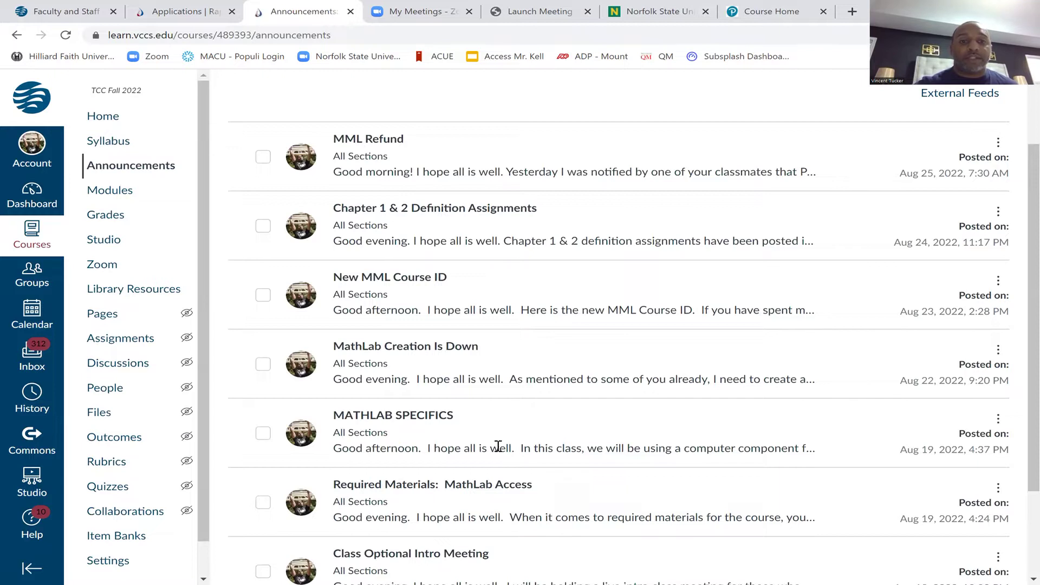
scroll(498, 446, "down", 3)
scroll(497, 446, "up", 1)
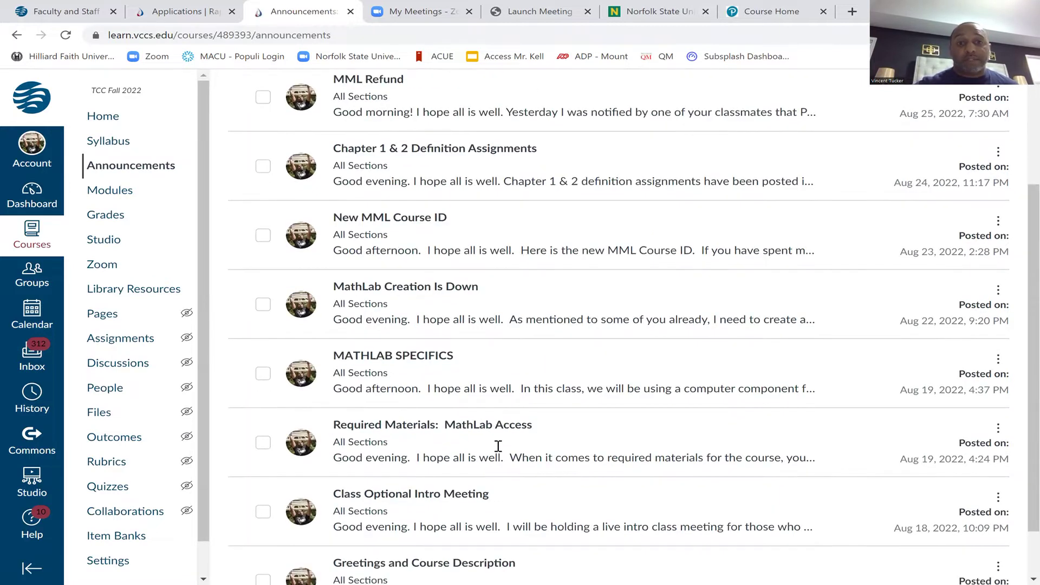
scroll(497, 446, "up", 3)
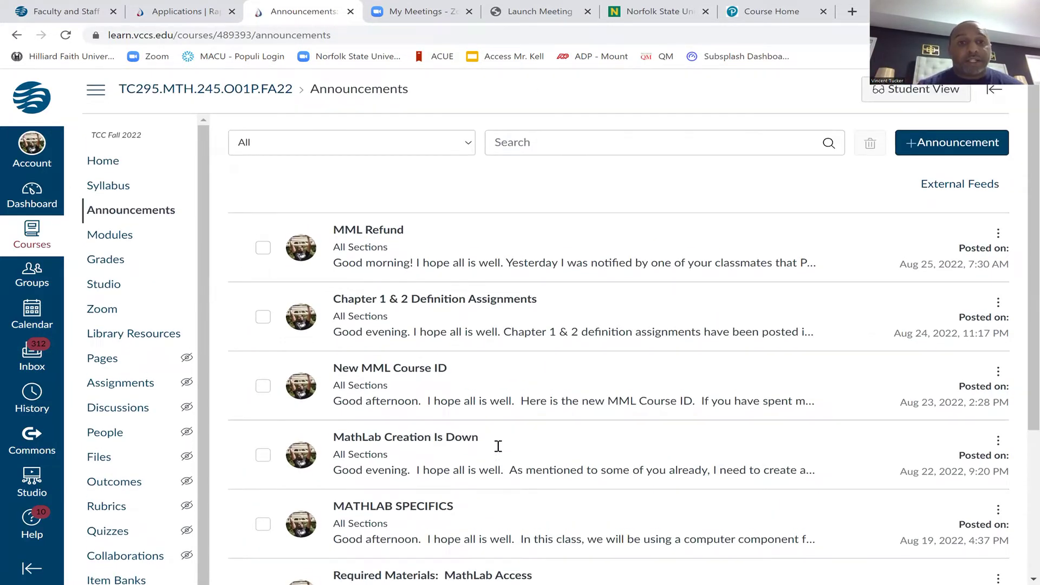
scroll(498, 446, "down", 3)
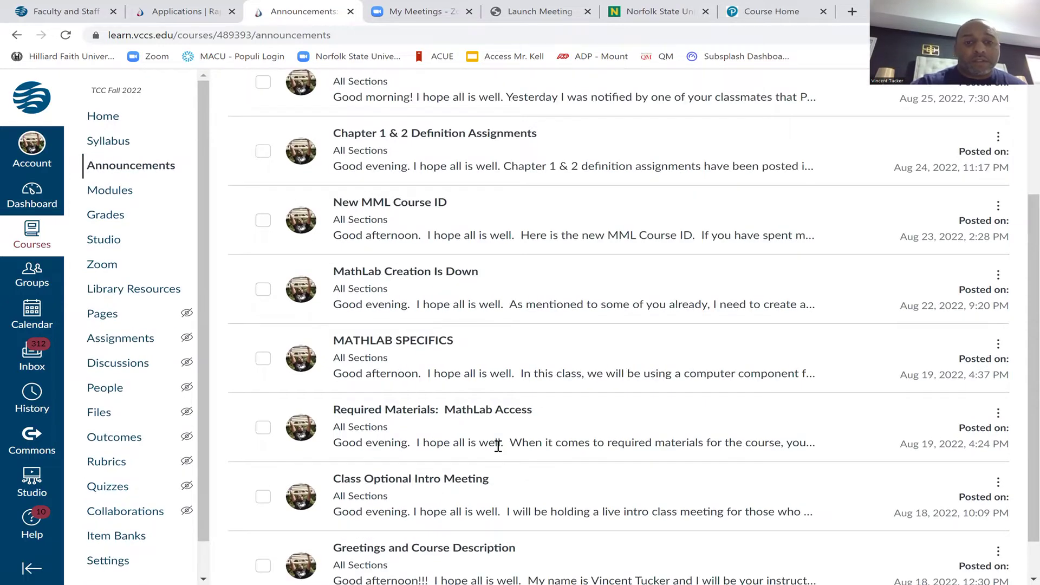
scroll(388, 521, "down", 1)
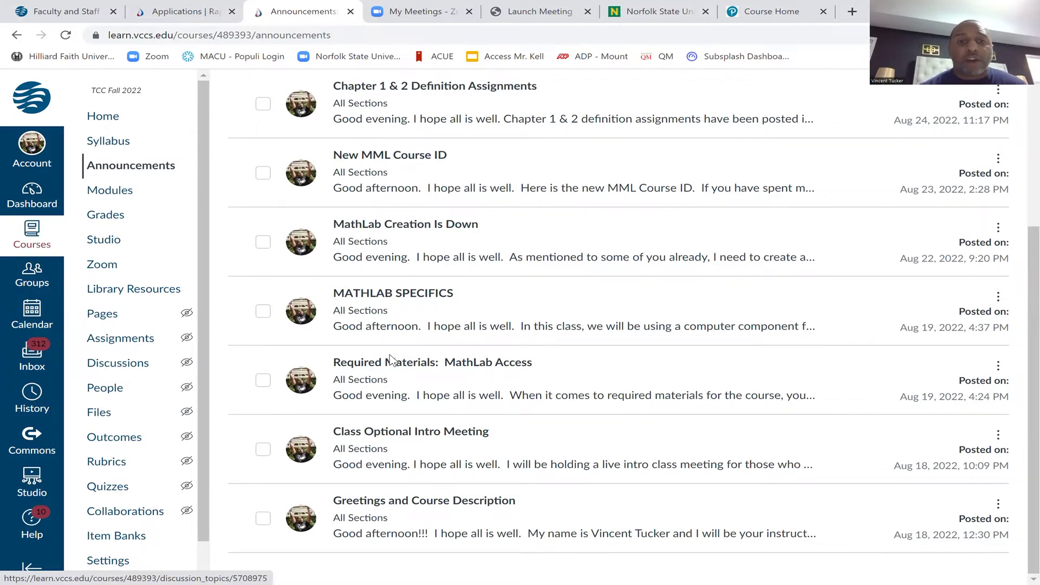
Read the 'Required Materials: MathLab Access' post, highlighting the step 3 course ID, then return to Announcements
left_click(417, 369)
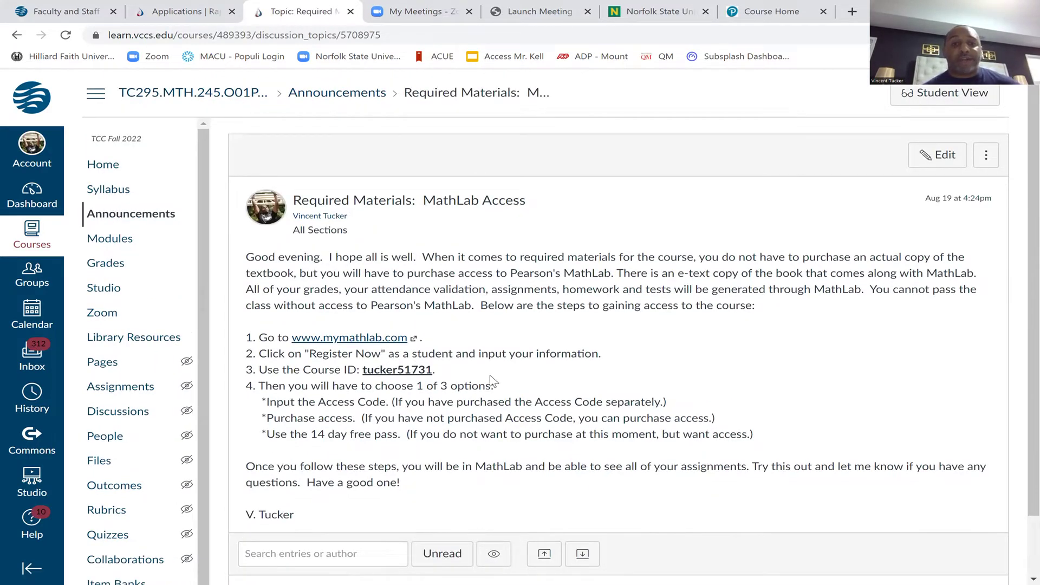
left_click_drag(361, 370, 437, 372)
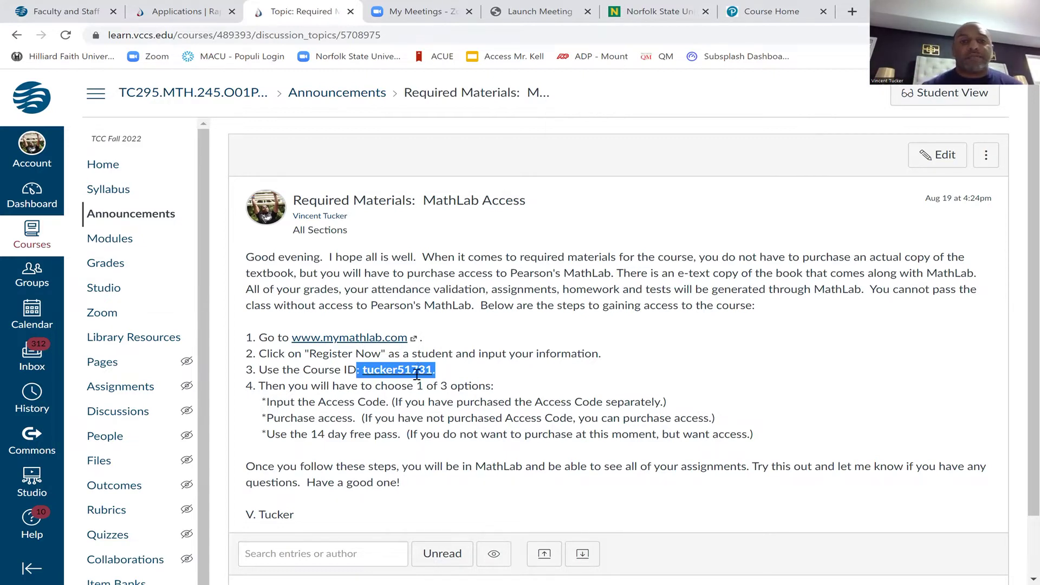
left_click(440, 366)
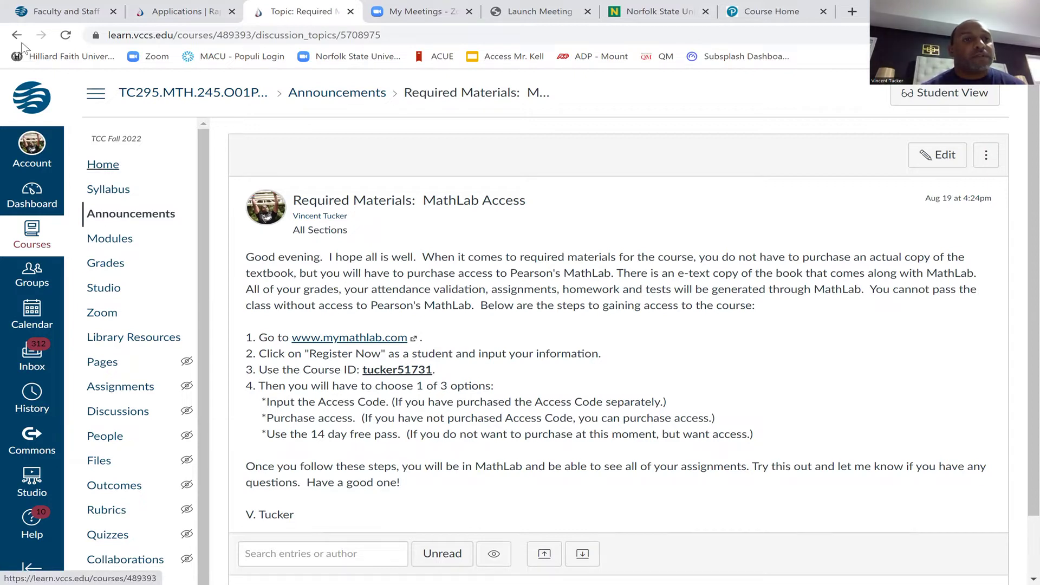
left_click(136, 217)
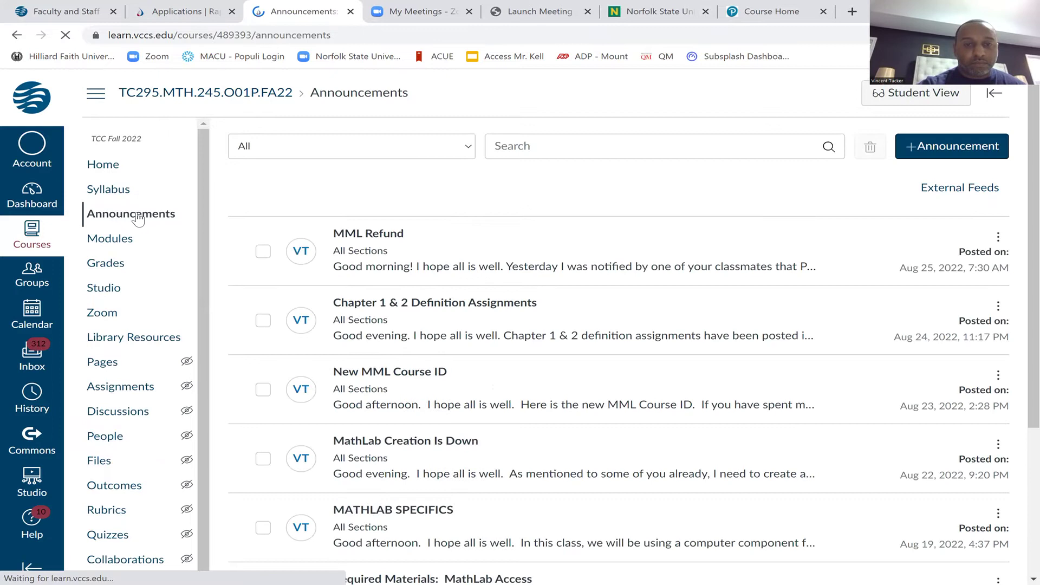
Open MATHLAB SPECIFICS and highlight the rule that MathLab is needed to pass
scroll(138, 220, "down", 2)
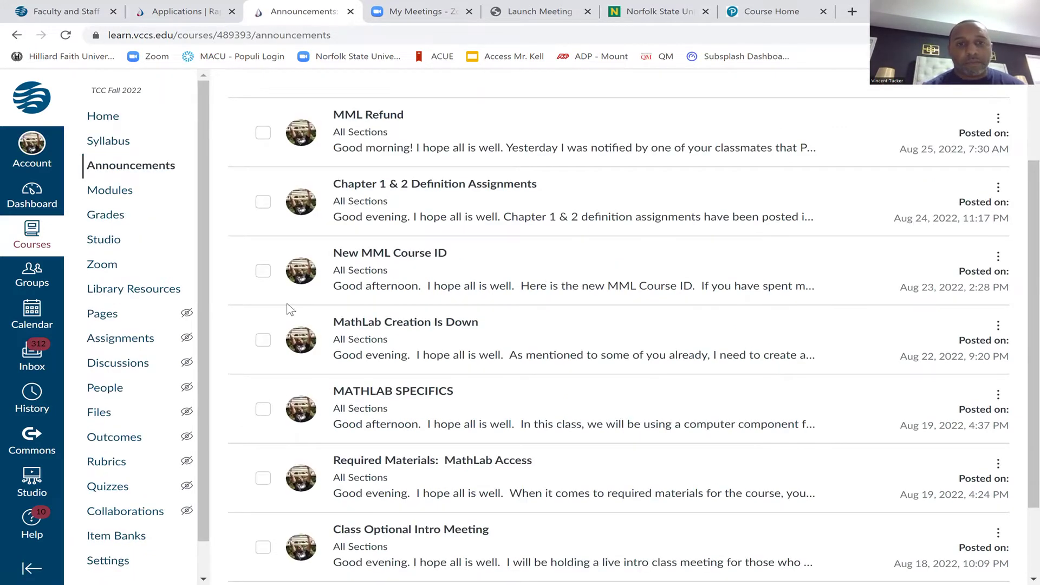
left_click(361, 385)
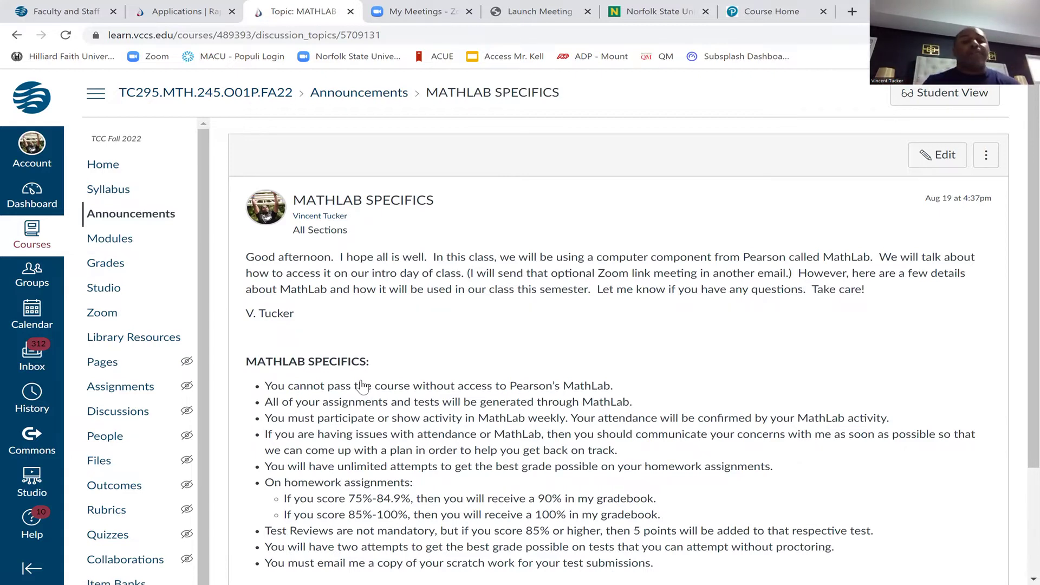
scroll(362, 386, "down", 2)
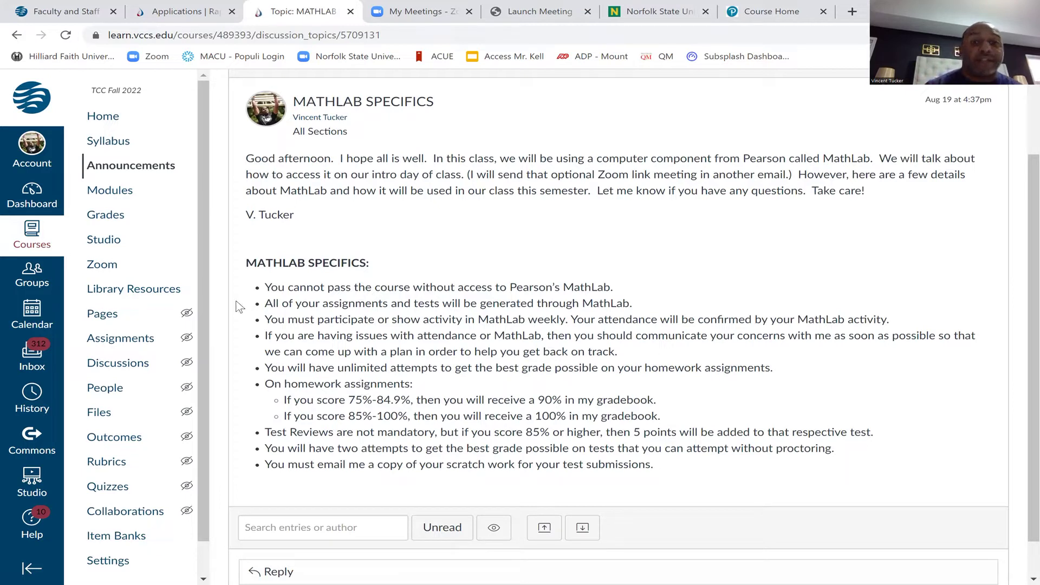
left_click_drag(270, 287, 600, 290)
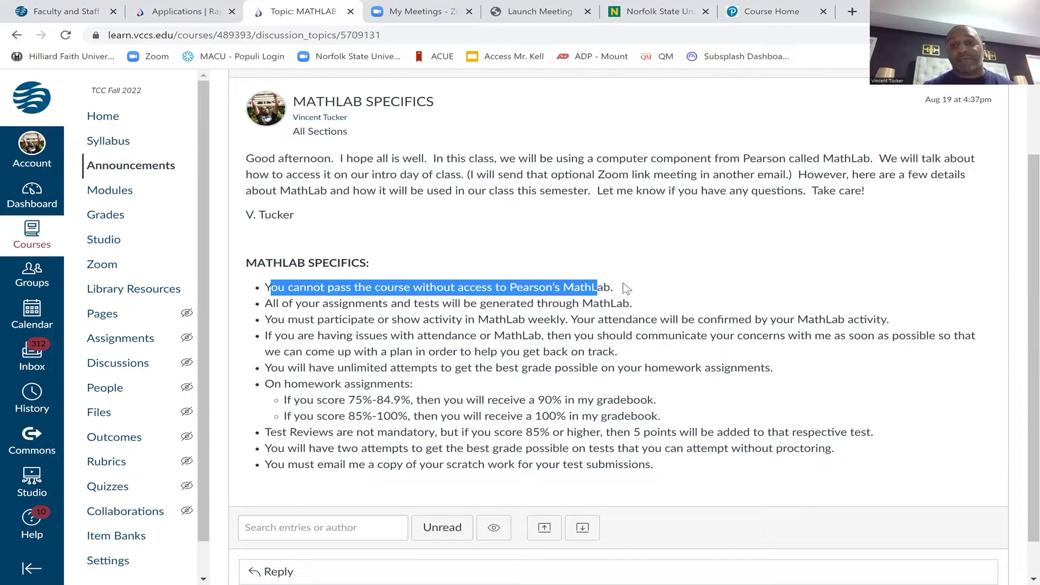
left_click(642, 281)
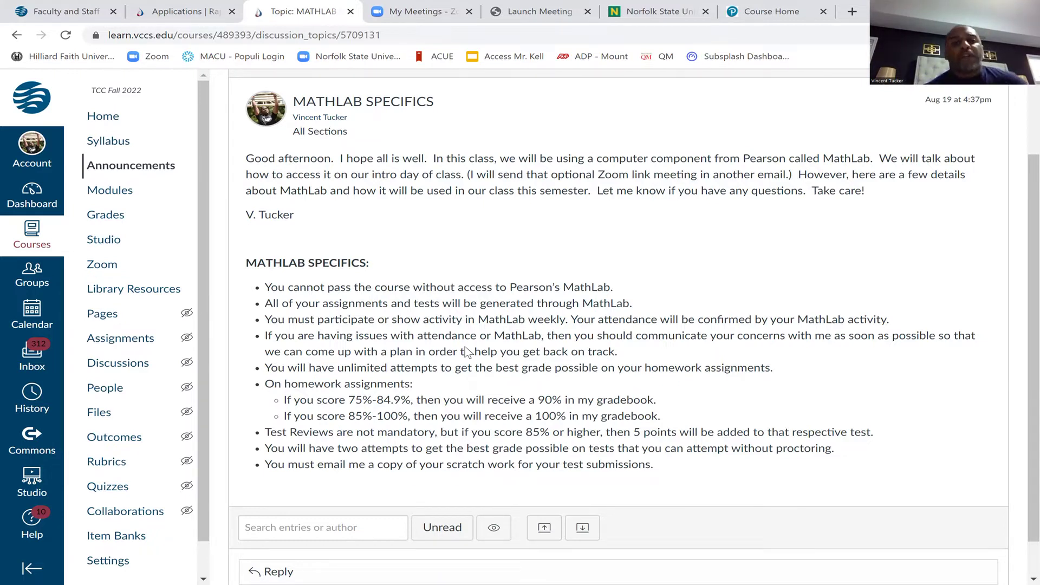
left_click_drag(303, 369, 559, 372)
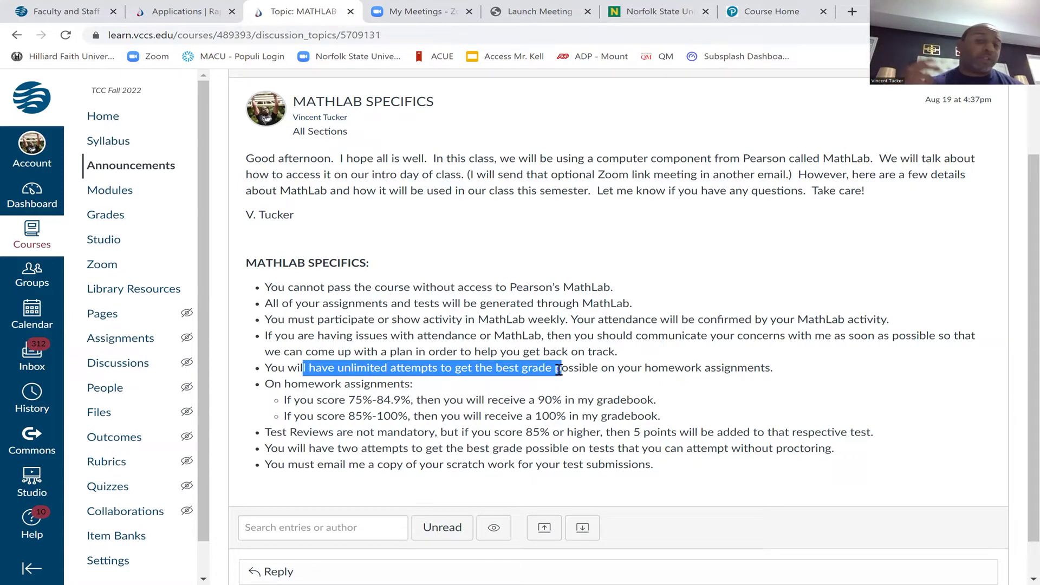
left_click_drag(348, 399, 416, 399)
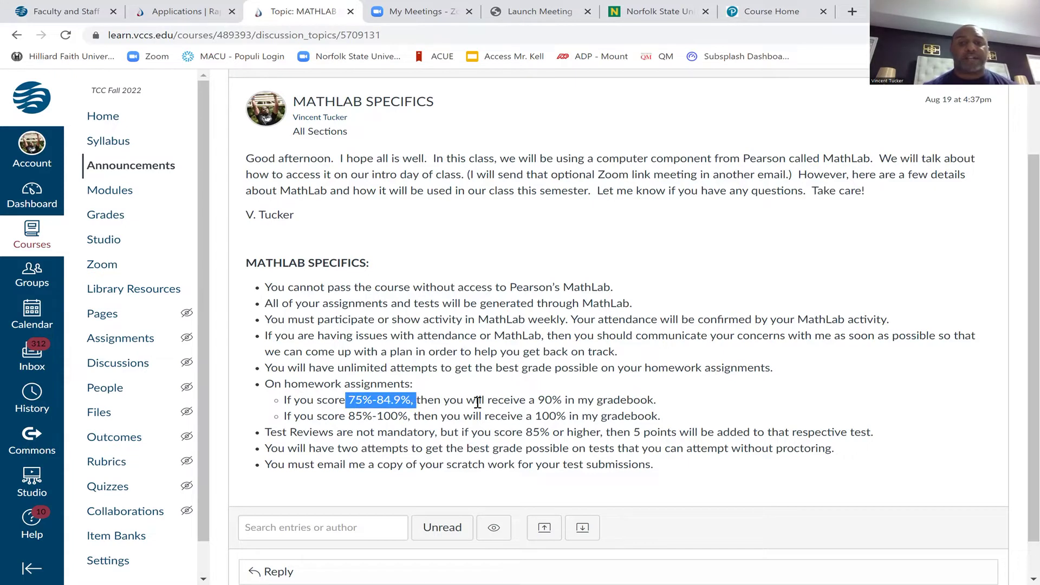
left_click_drag(349, 416, 415, 414)
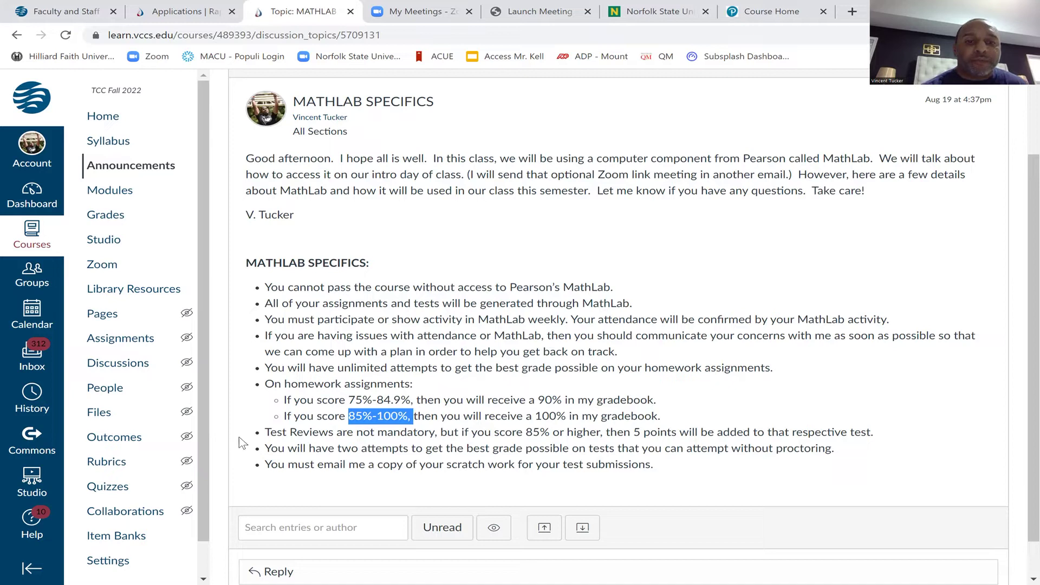
left_click_drag(269, 431, 417, 443)
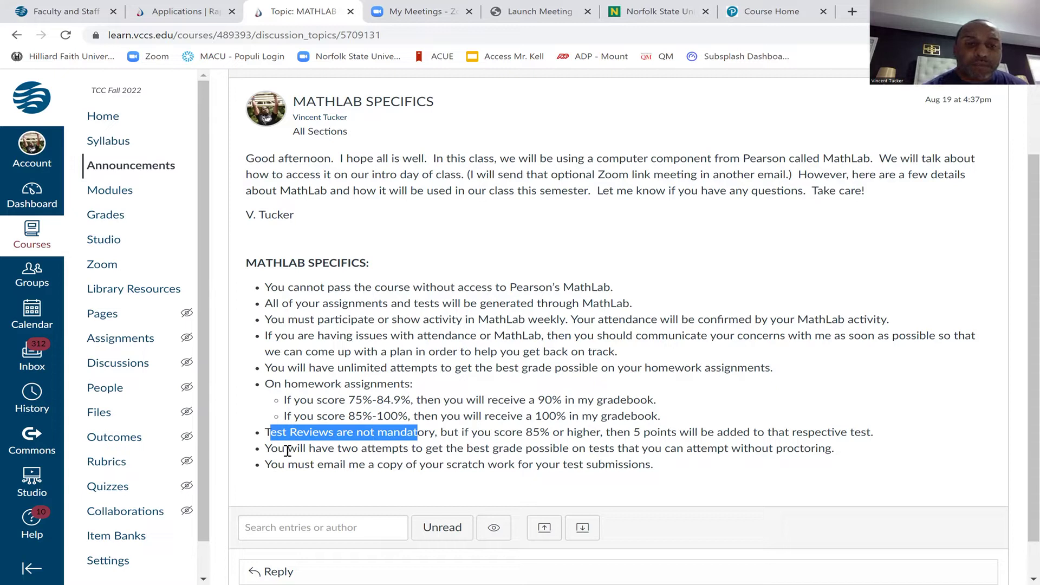
Highlight the two-test-attempts and scratch-work email rules, then return to the Announcements list
left_click_drag(285, 450, 551, 453)
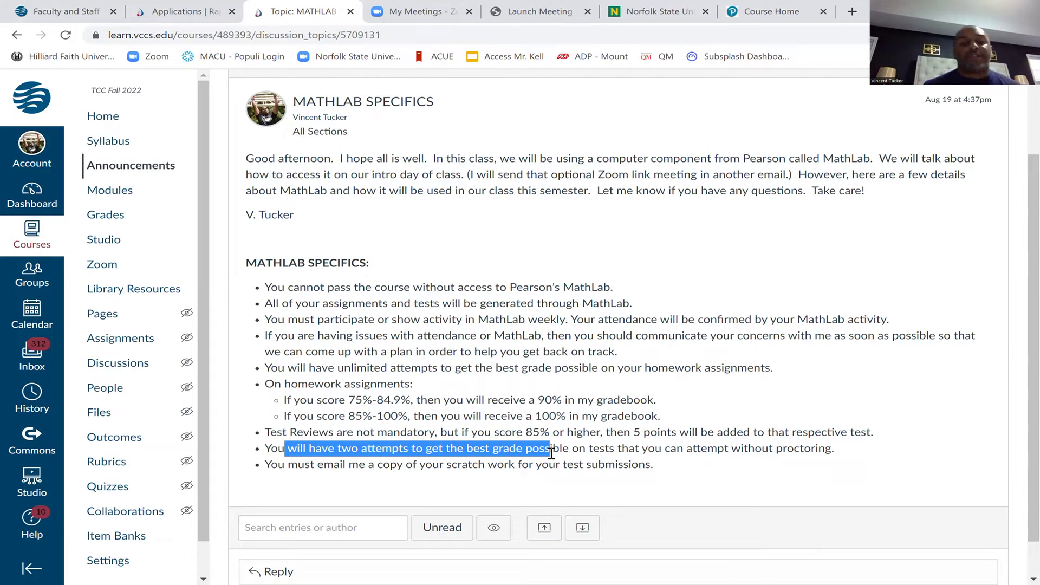
left_click(313, 475)
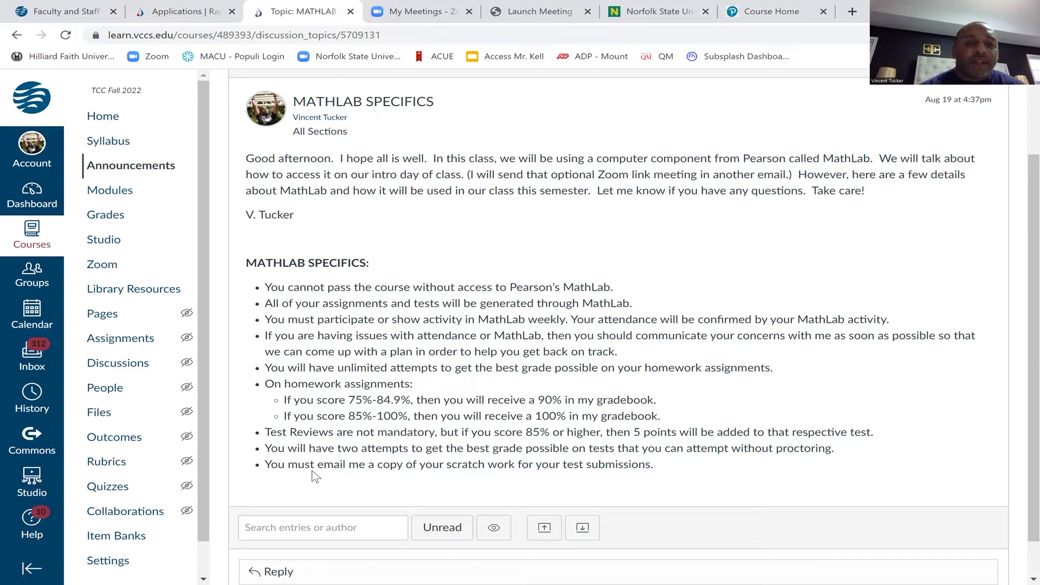
left_click_drag(289, 466, 560, 463)
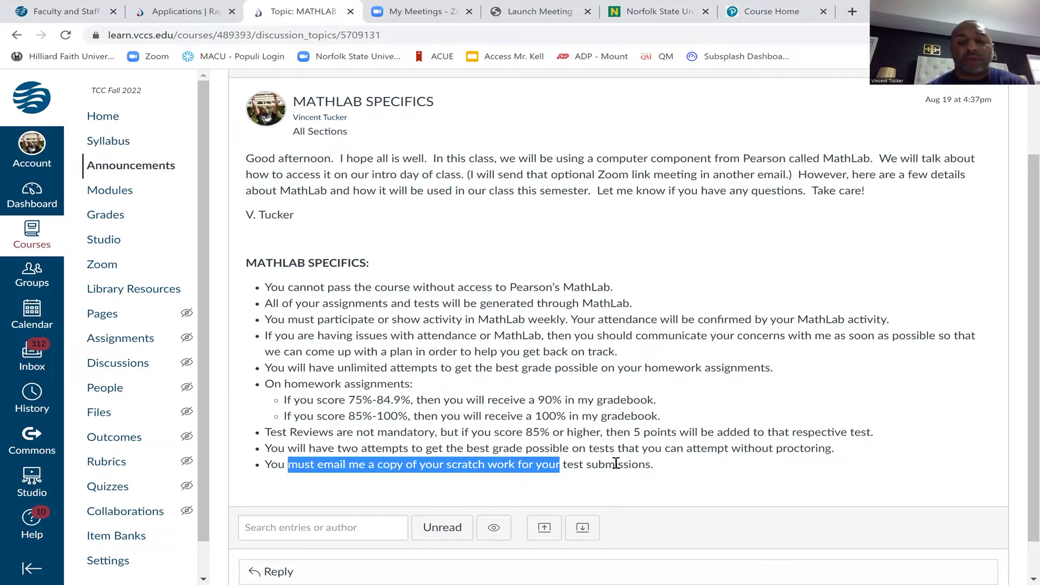
left_click(618, 464)
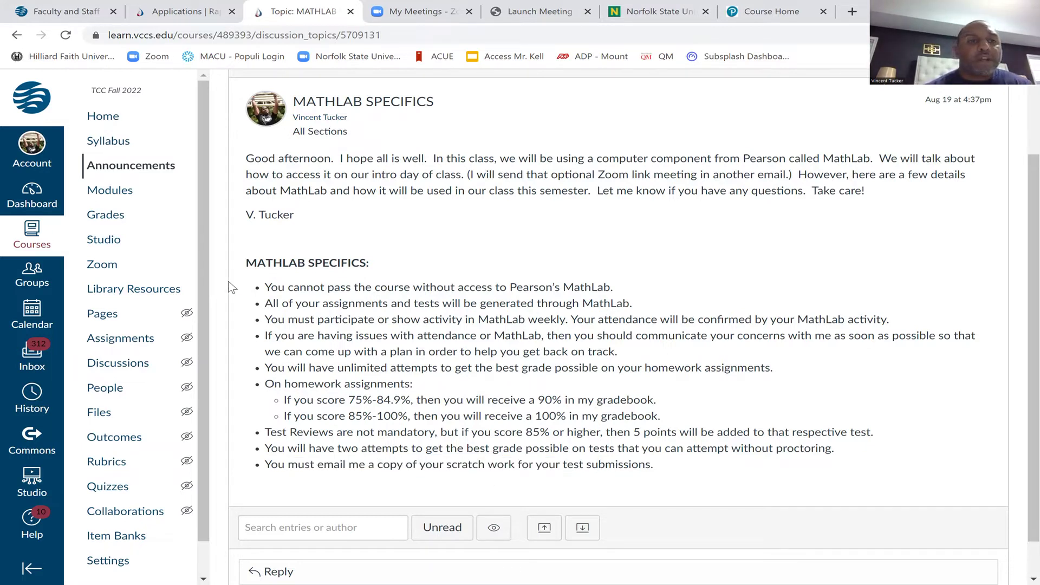
left_click(157, 175)
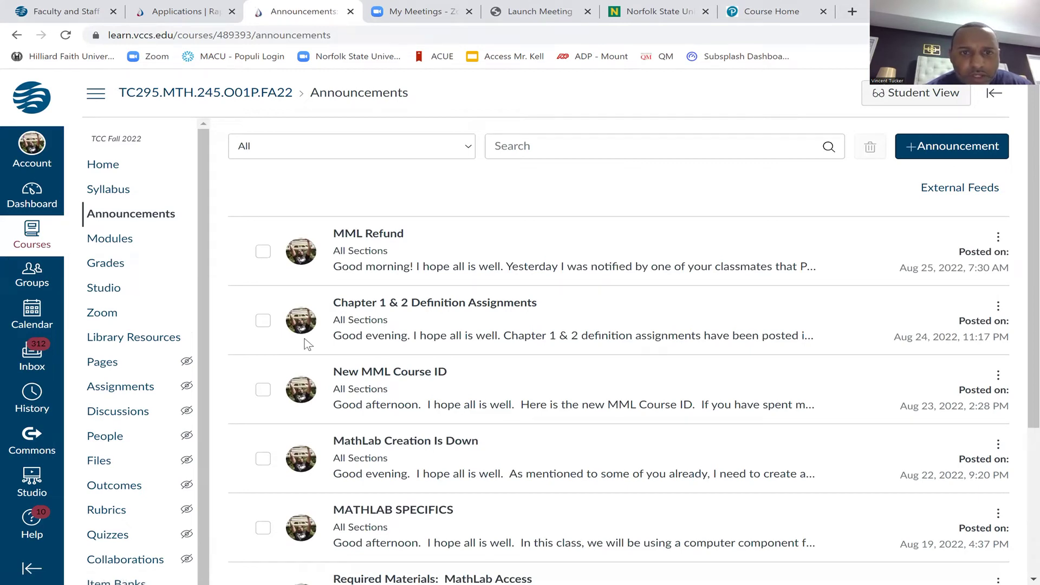
left_click(396, 377)
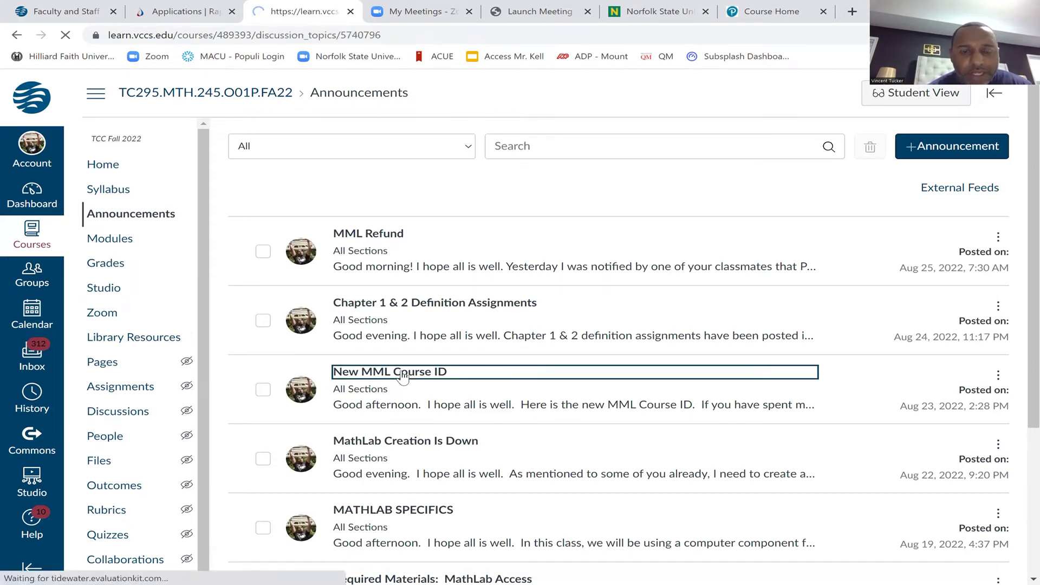
left_click_drag(382, 340, 304, 340)
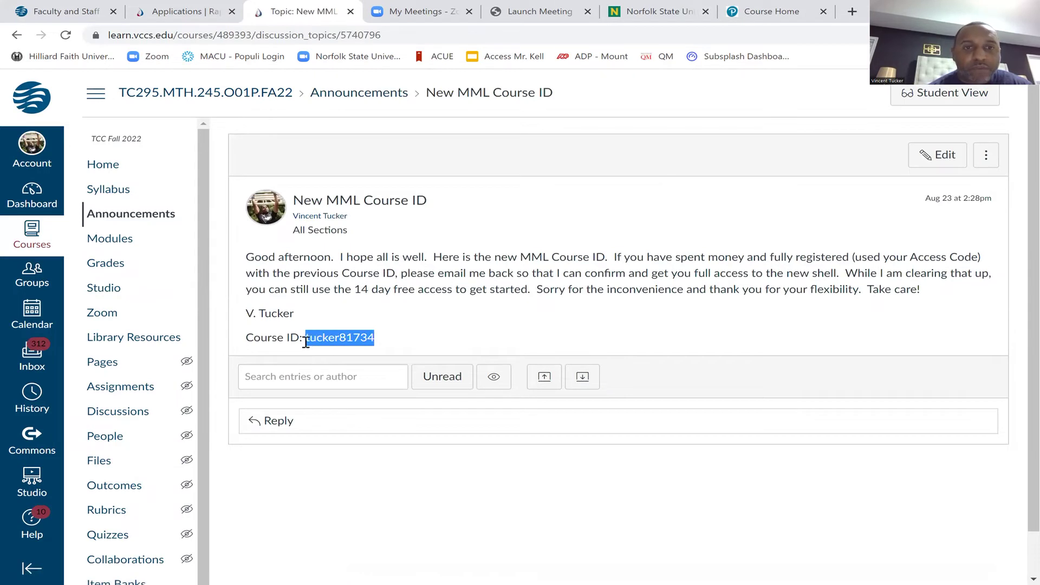
left_click(439, 338)
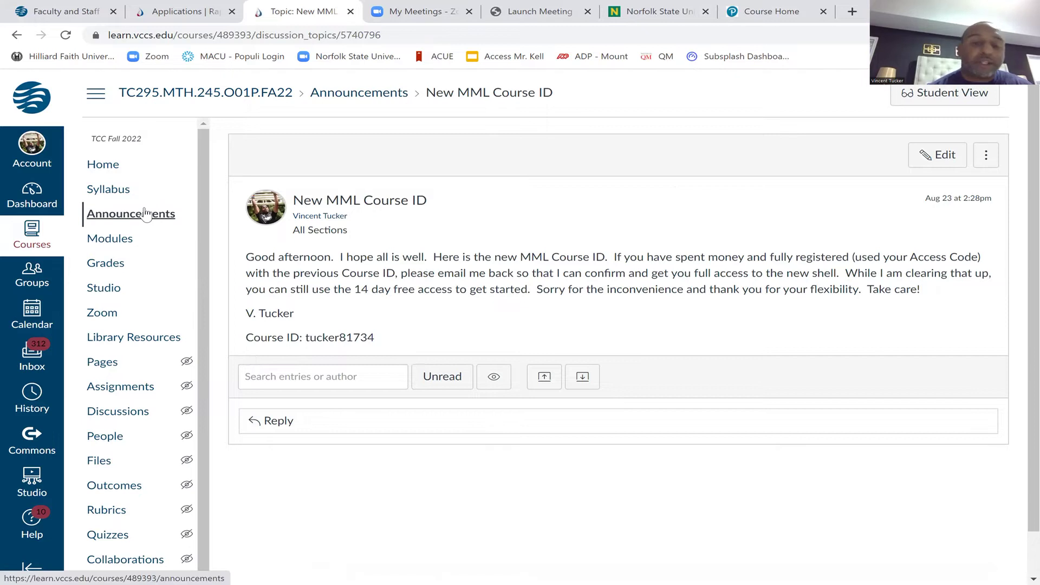
left_click(145, 214)
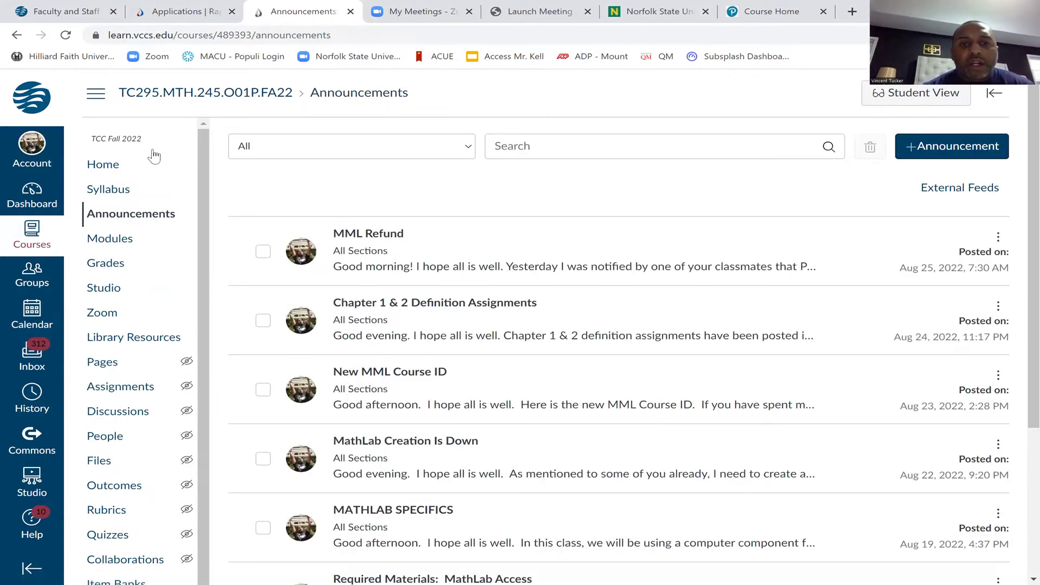
left_click(377, 305)
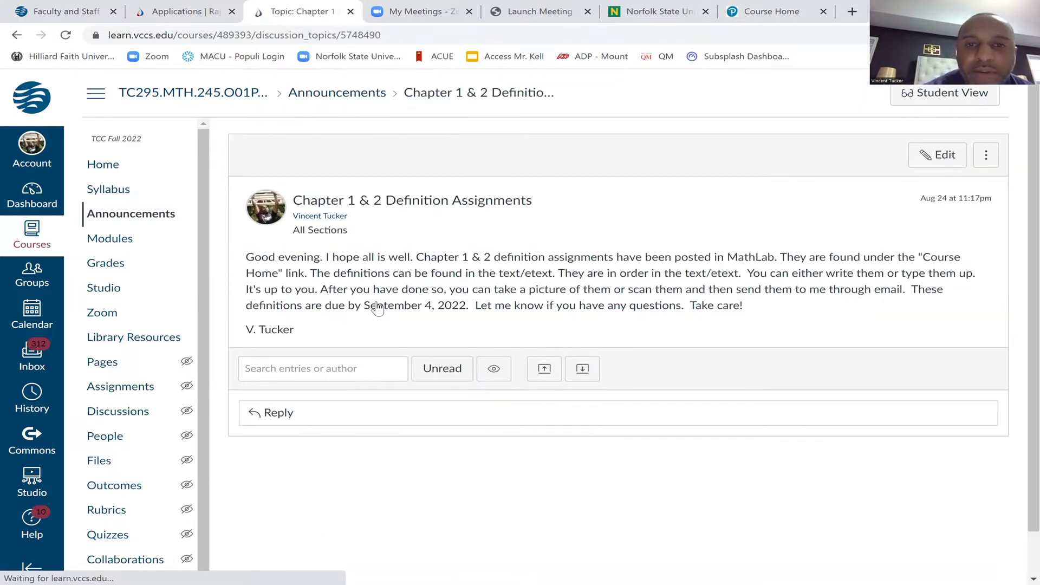
left_click_drag(366, 311, 473, 307)
left_click(480, 311)
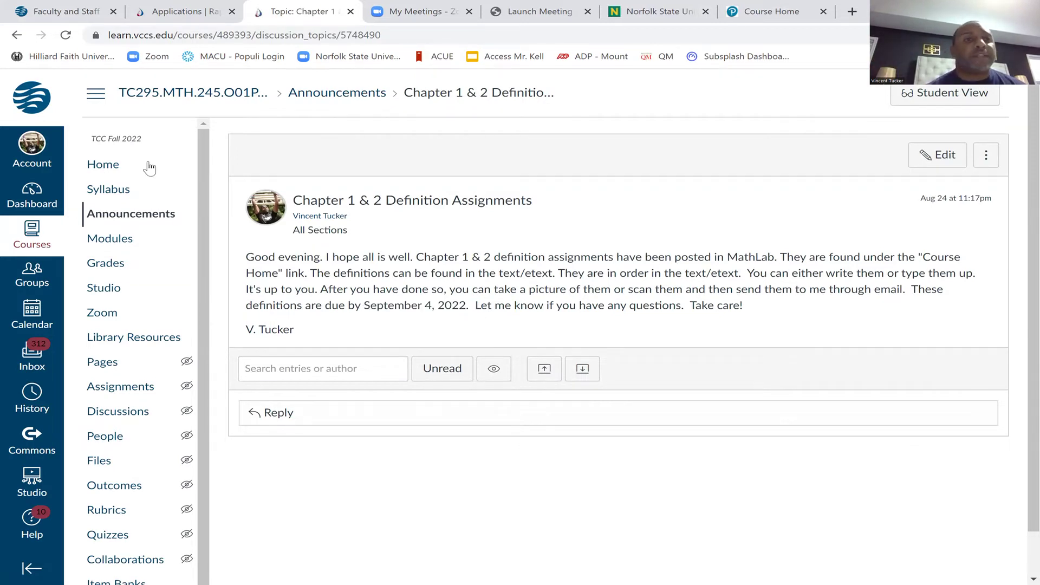
left_click(22, 35)
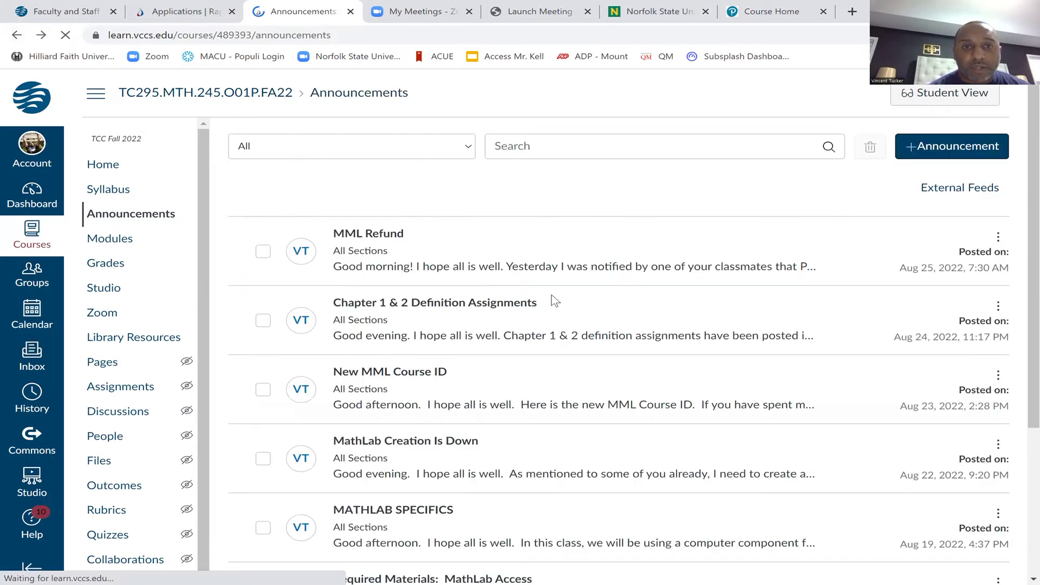
left_click(396, 239)
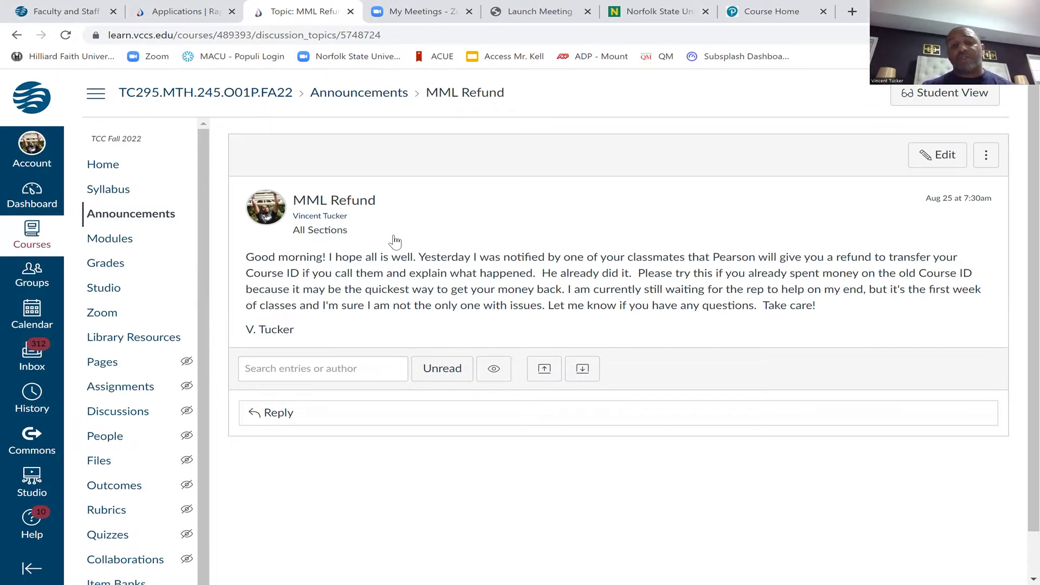
Return to the Announcements list after reading MML Refund, then switch to Pearson My Courses
left_click(163, 221)
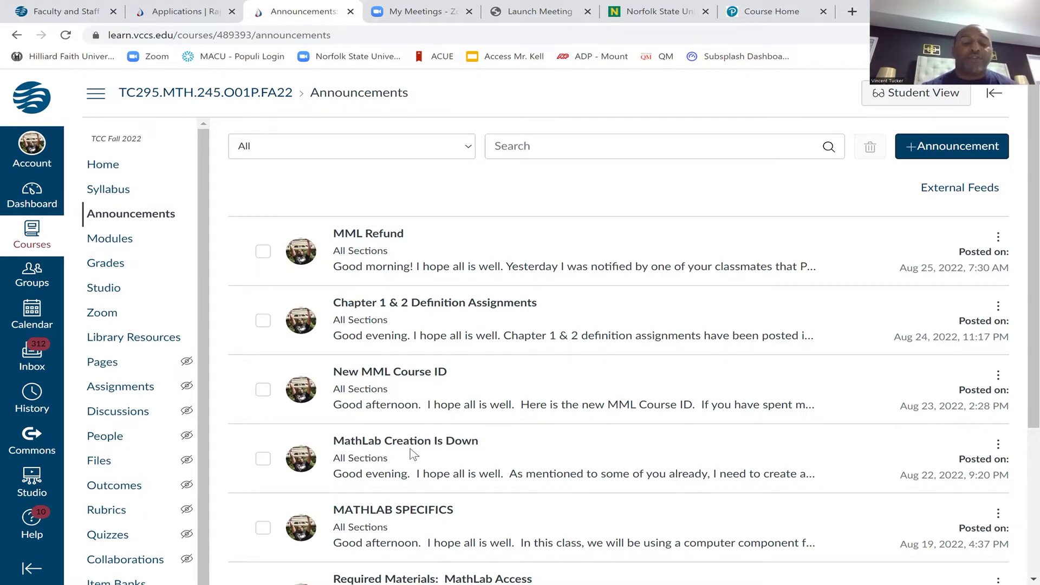
left_click(740, 19)
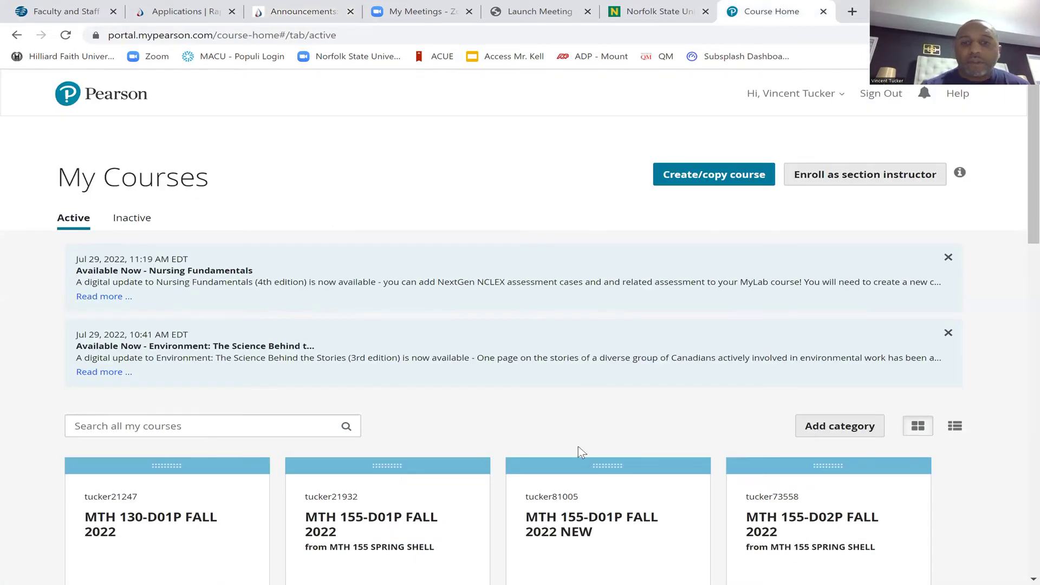
Open the MTH 245-O01P FALL 2022 NEW course from My Courses, then sign out
scroll(578, 447, "down", 1)
scroll(578, 447, "down", 5)
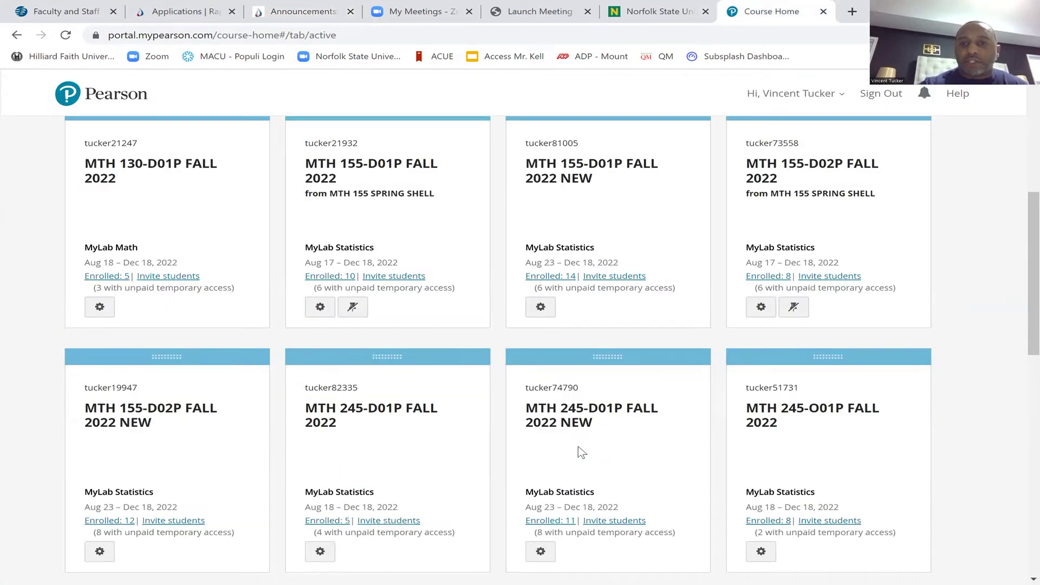
scroll(578, 447, "down", 2)
scroll(785, 239, "down", 1)
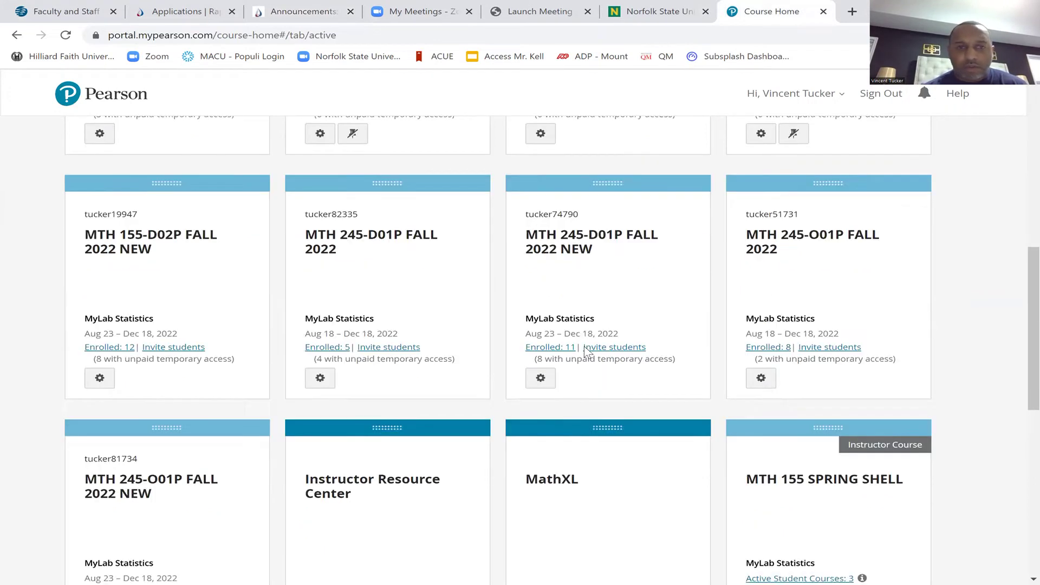
left_click(165, 485)
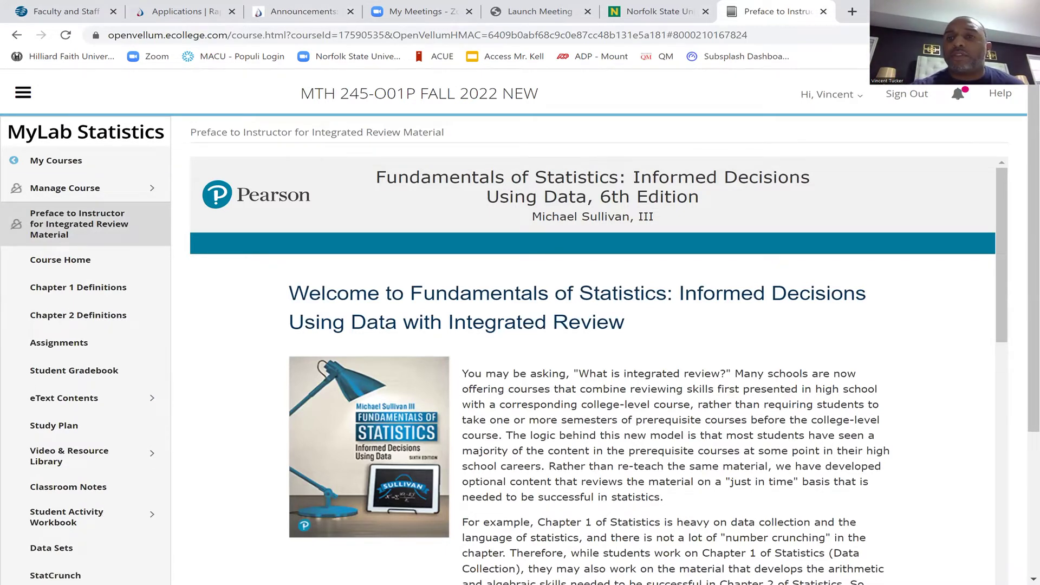
left_click(906, 101)
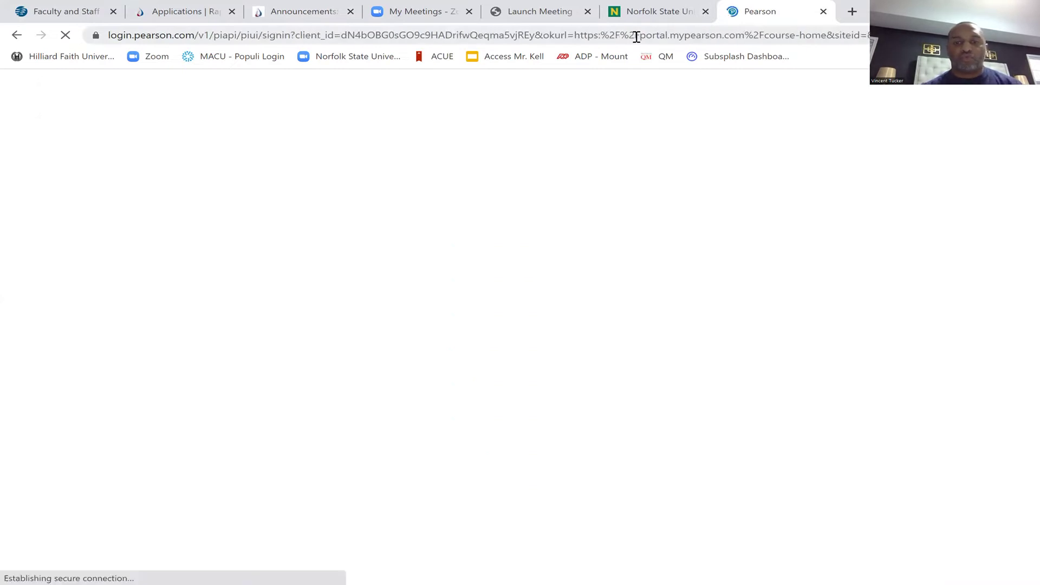
Go to mymathlab.com and start registering as a student
left_click(637, 36)
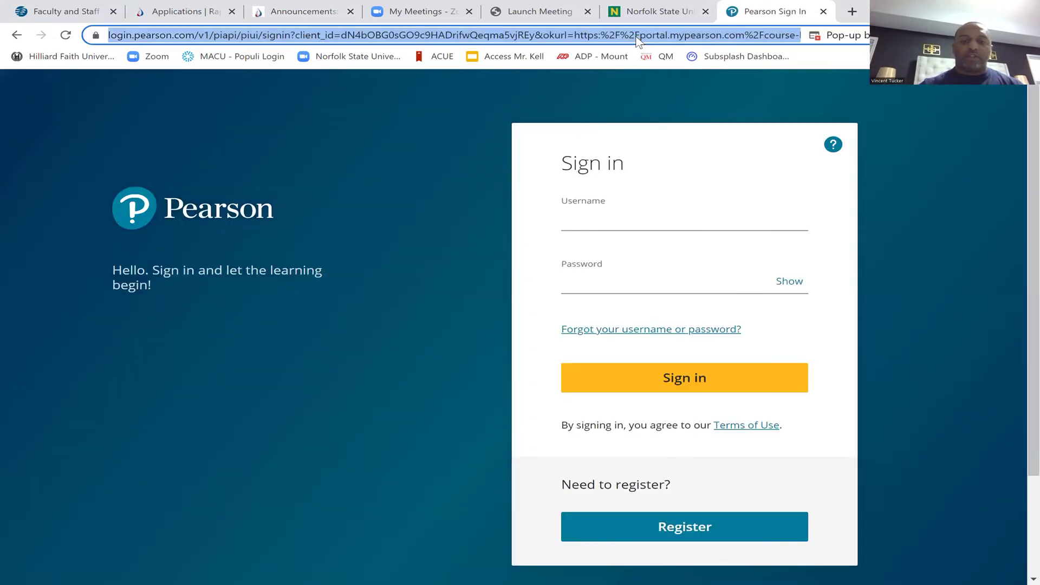
type("mu")
key("BackSpace")
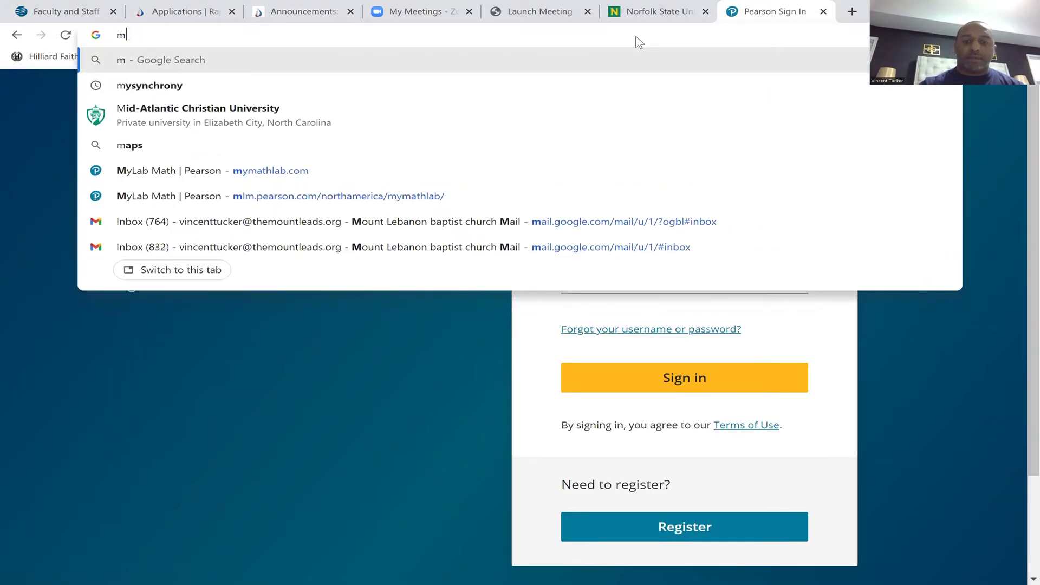
type("y")
key("Return")
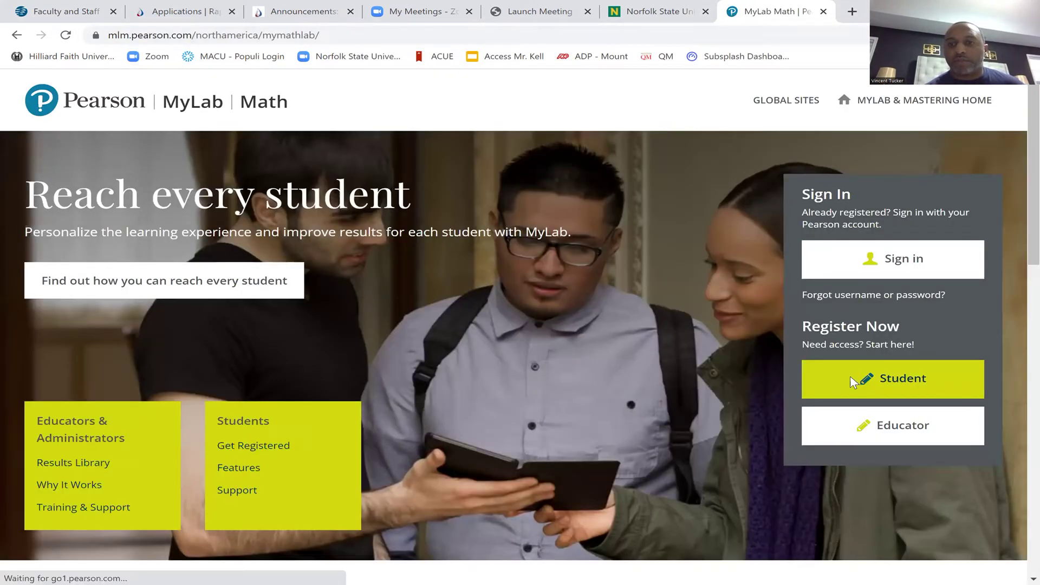
left_click(851, 379)
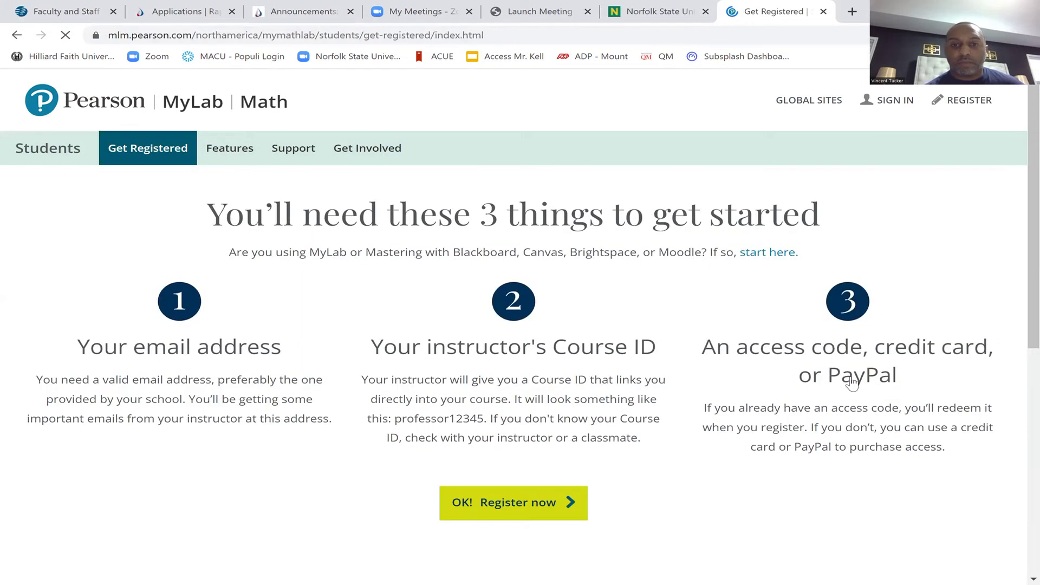
left_click(510, 508)
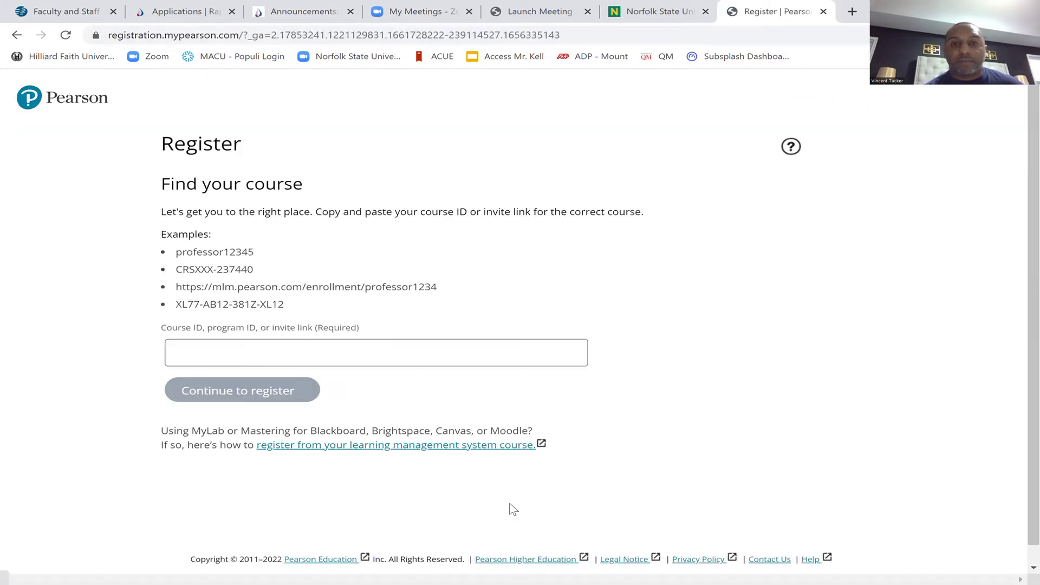
Enter the course ID from the New MML Course ID announcement and submit it
left_click(358, 359)
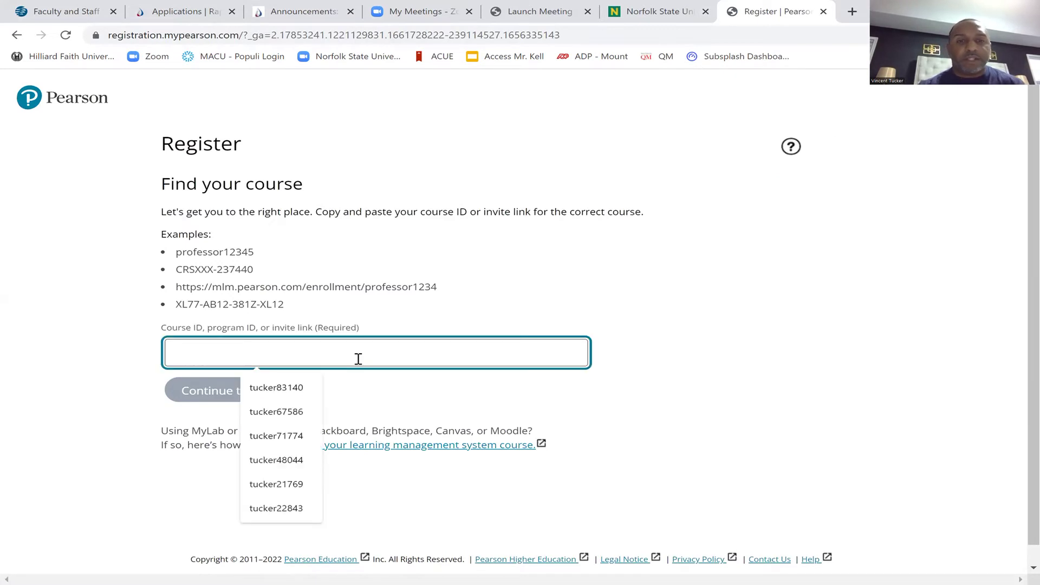
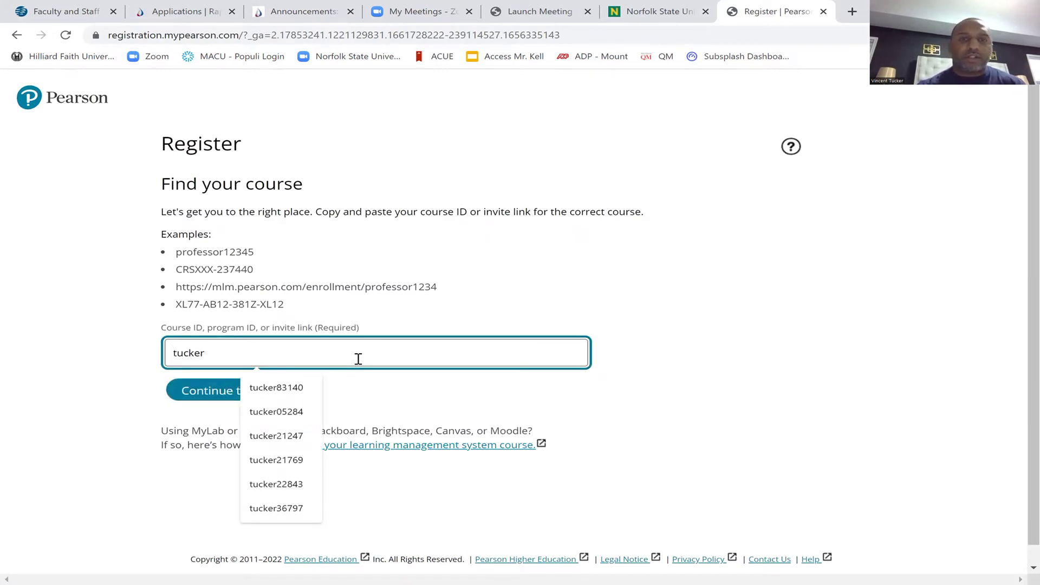
left_click(304, 12)
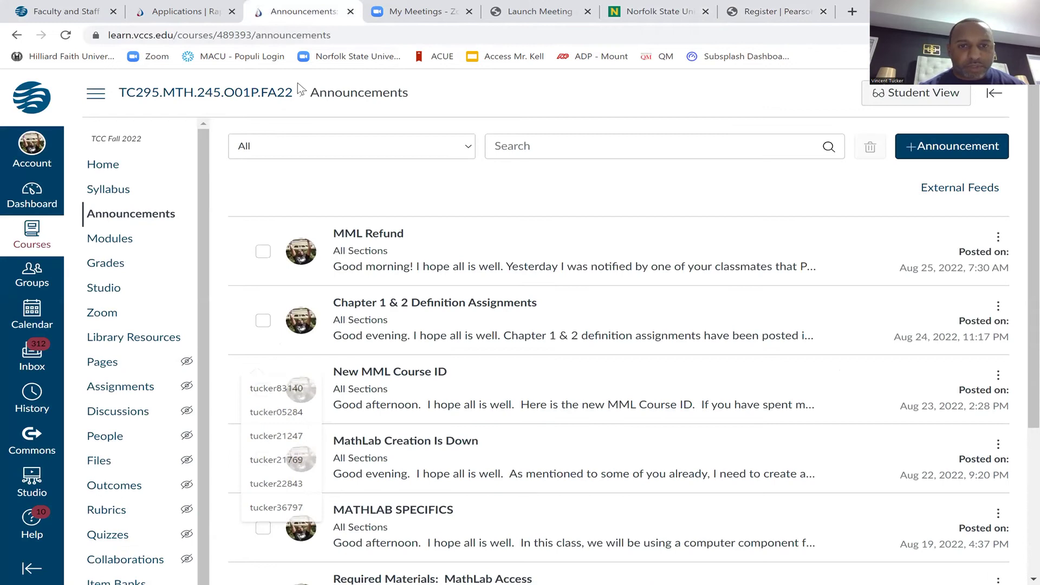
left_click(383, 378)
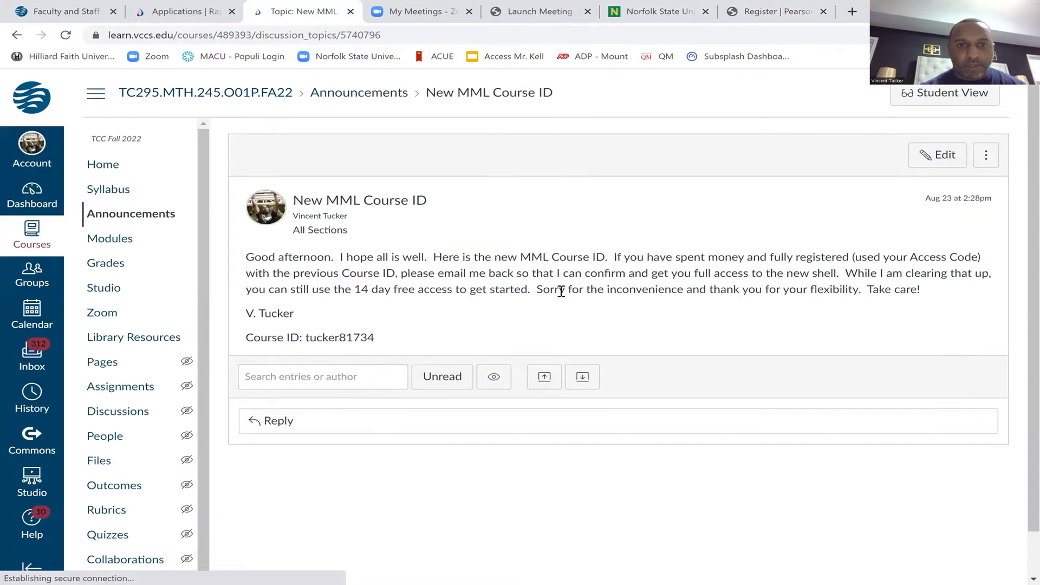
left_click(752, 21)
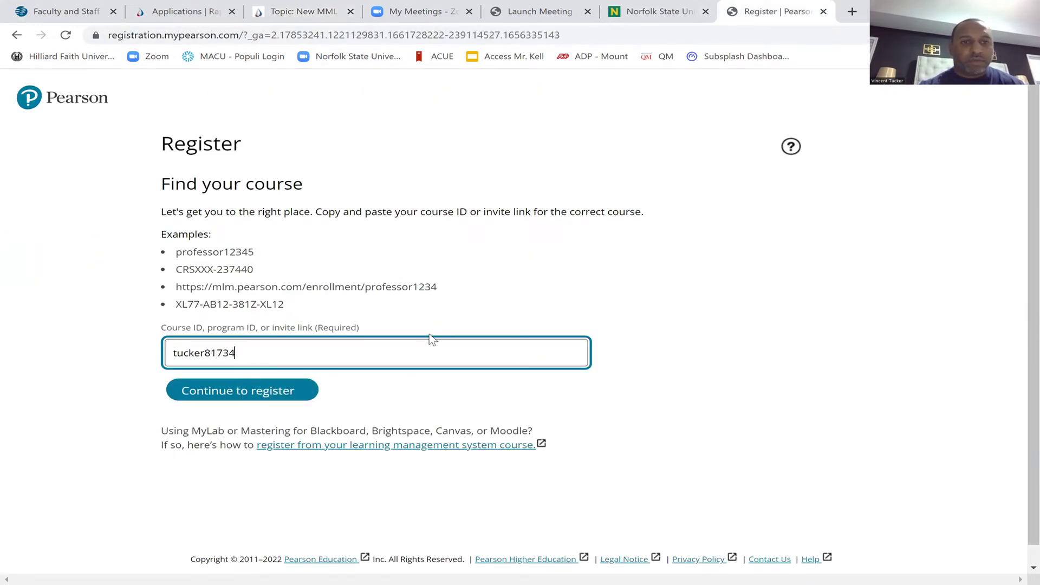
key("Return")
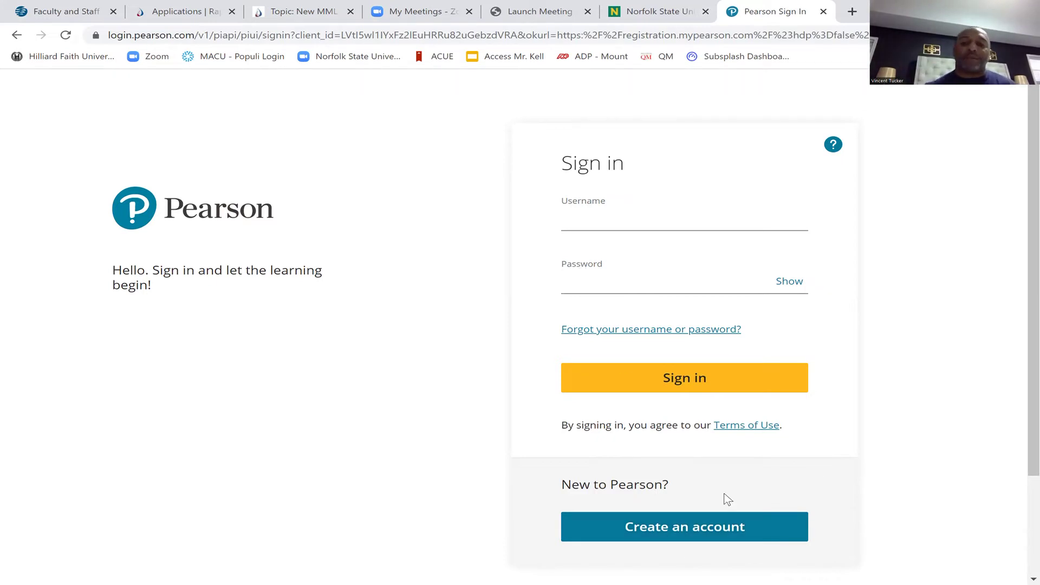
Review the Create an account form, then go back to the mymathlab.com home page
left_click(698, 530)
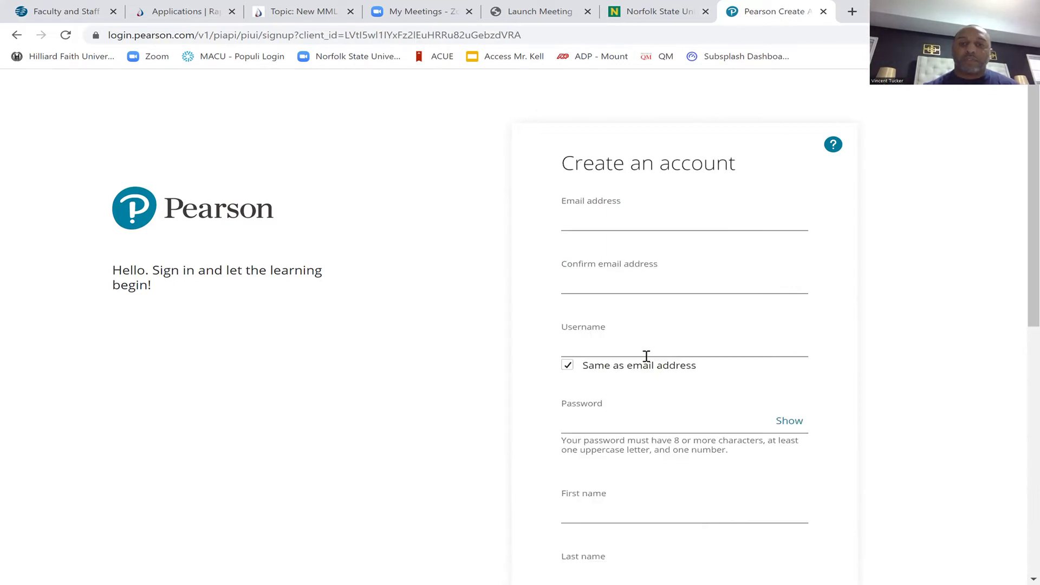
scroll(646, 355, "down", 8)
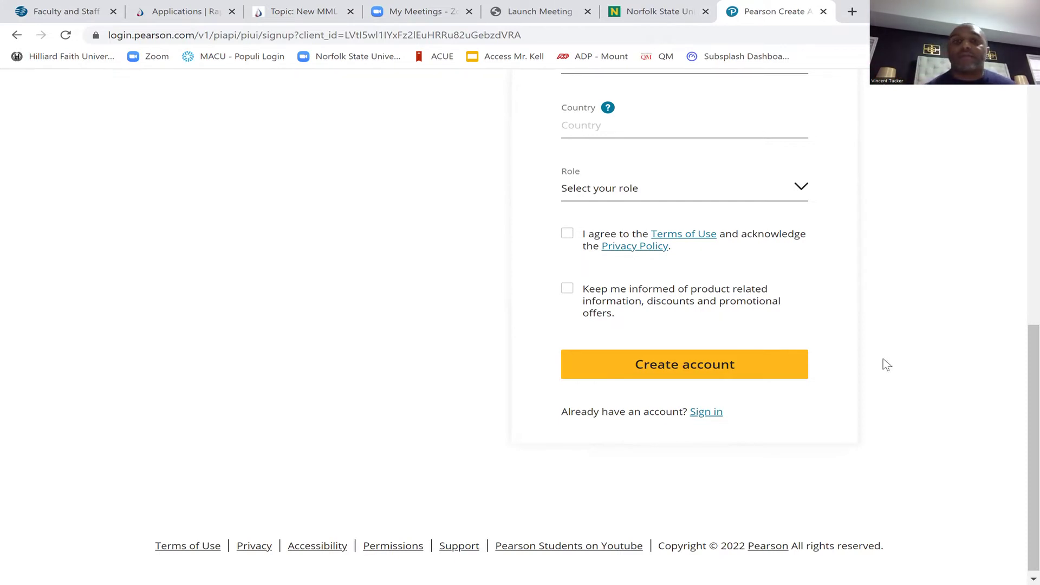
scroll(887, 365, "up", 10)
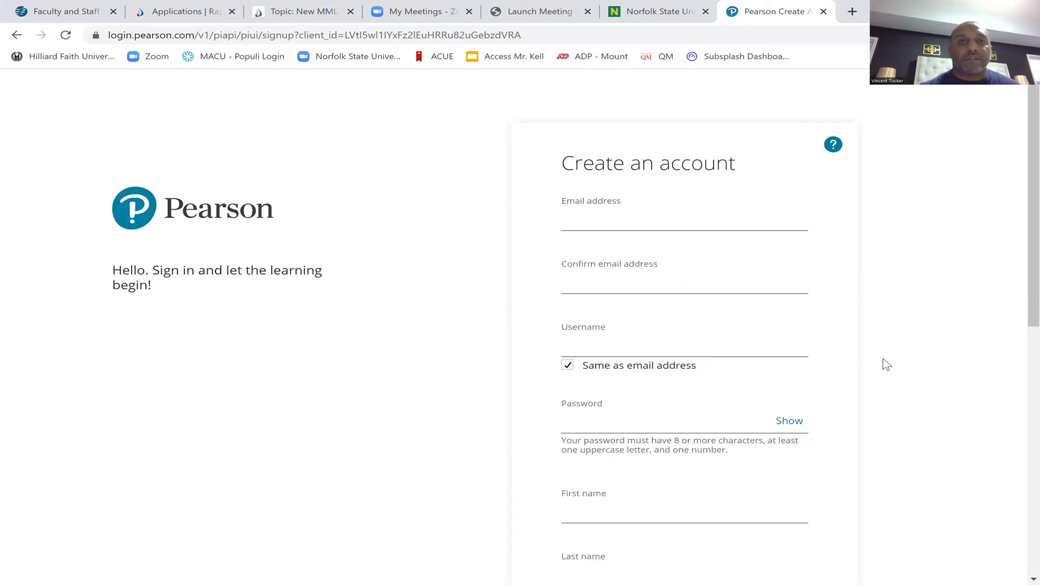
left_click(565, 32)
type("m")
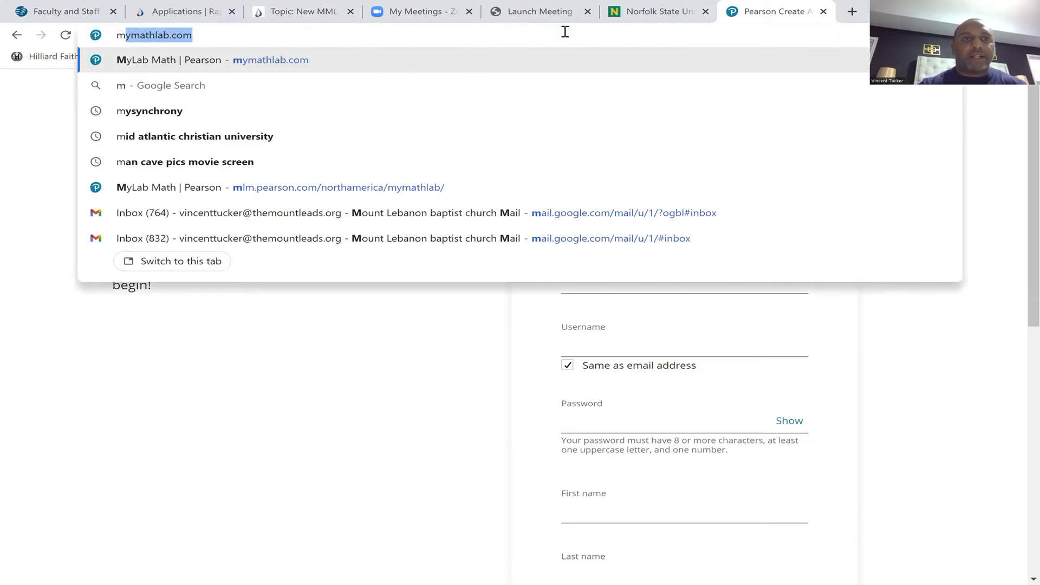
key("Return")
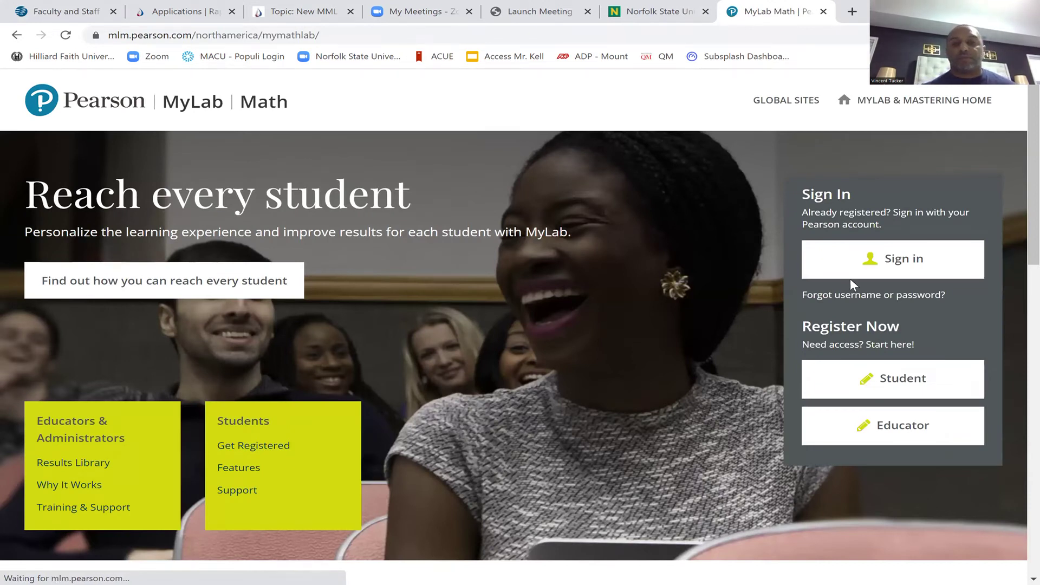
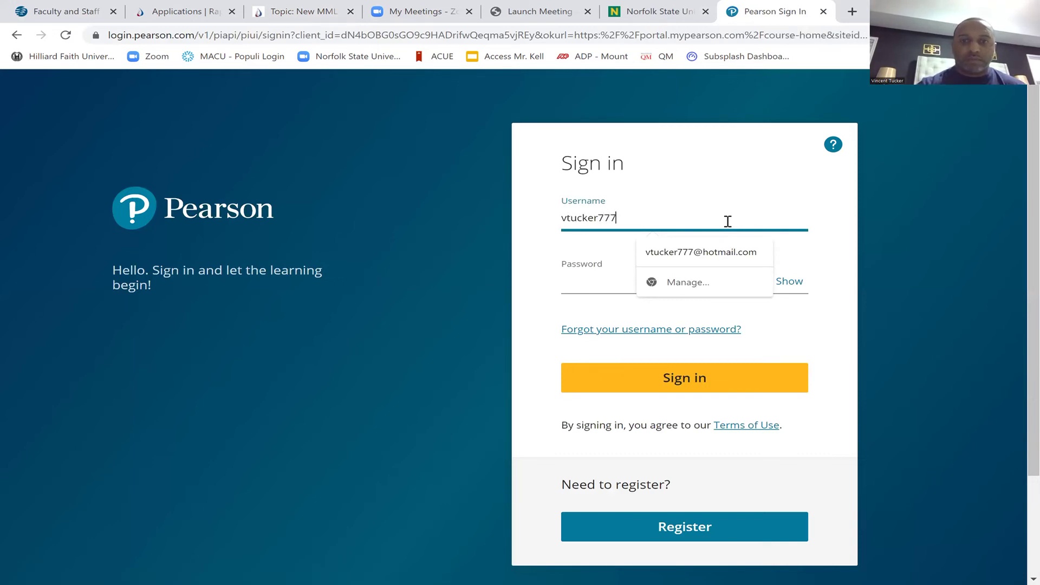
Sign in to Pearson MyLab with the instructor's username and password
key("Tab")
type("••••••••")
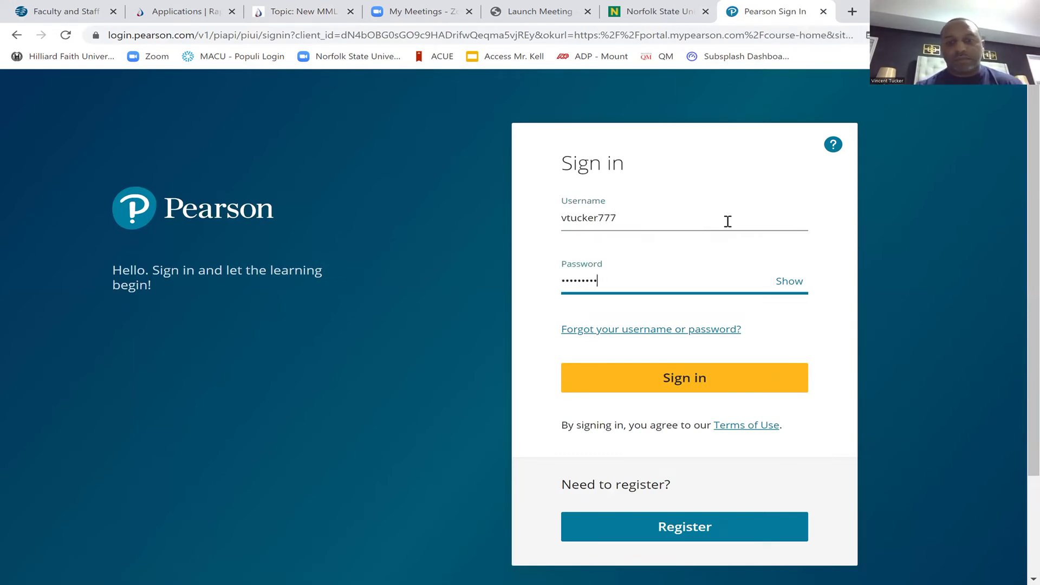
type("•")
key("Return")
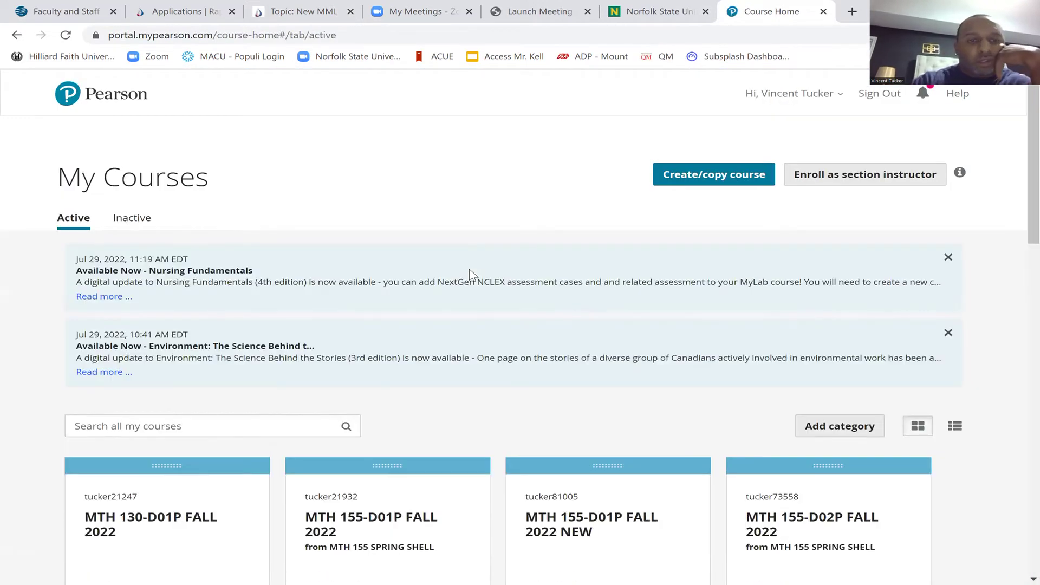
Enter the MTH 245-O01P FALL 2022 NEW course from My Courses
scroll(472, 274, "down", 2)
scroll(472, 273, "down", 6)
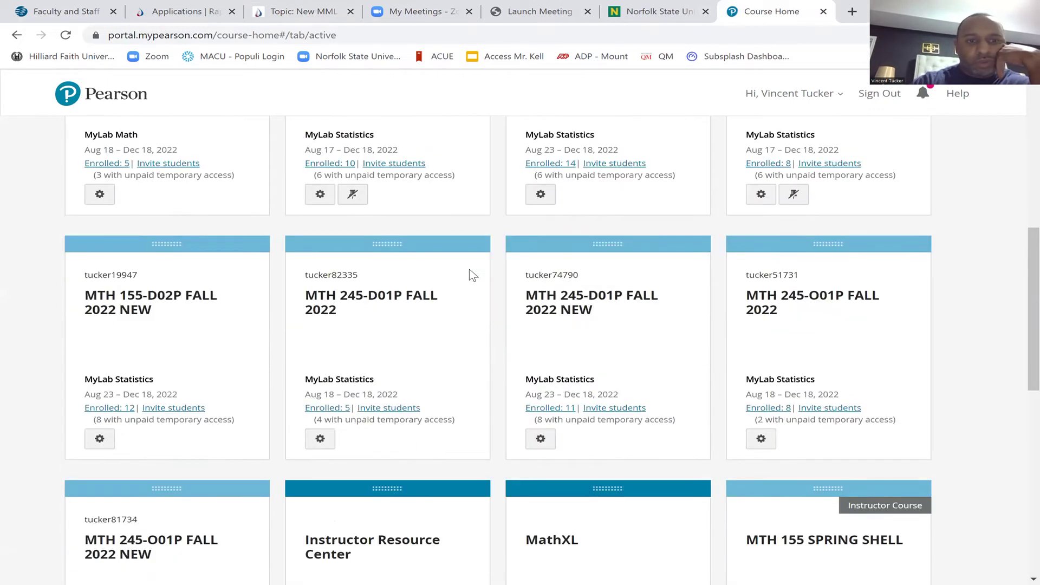
scroll(473, 275, "down", 3)
left_click(472, 275)
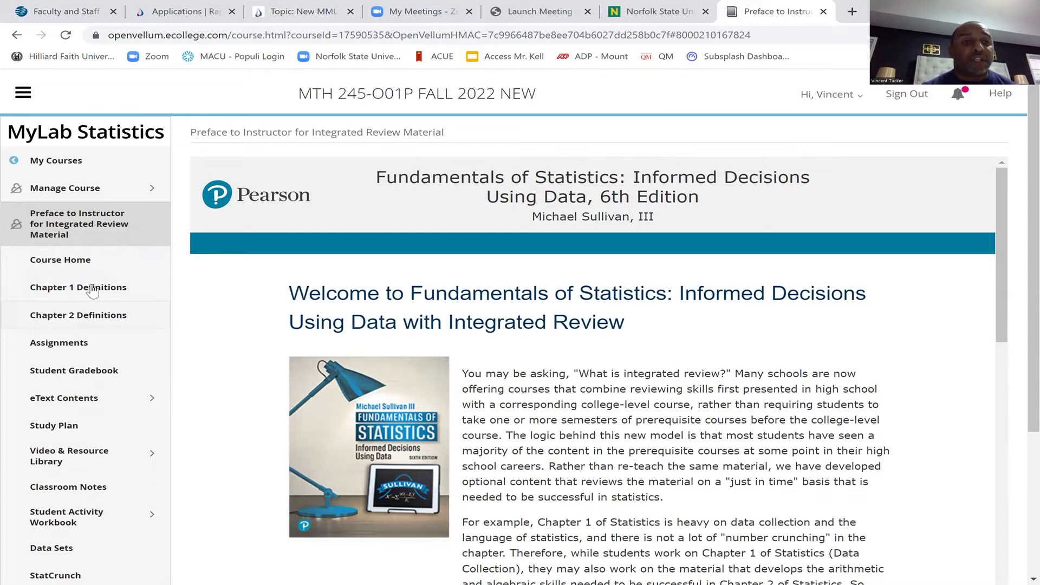
View the Chapter 1 Definitions worksheet PDF through to its last page
left_click(70, 312)
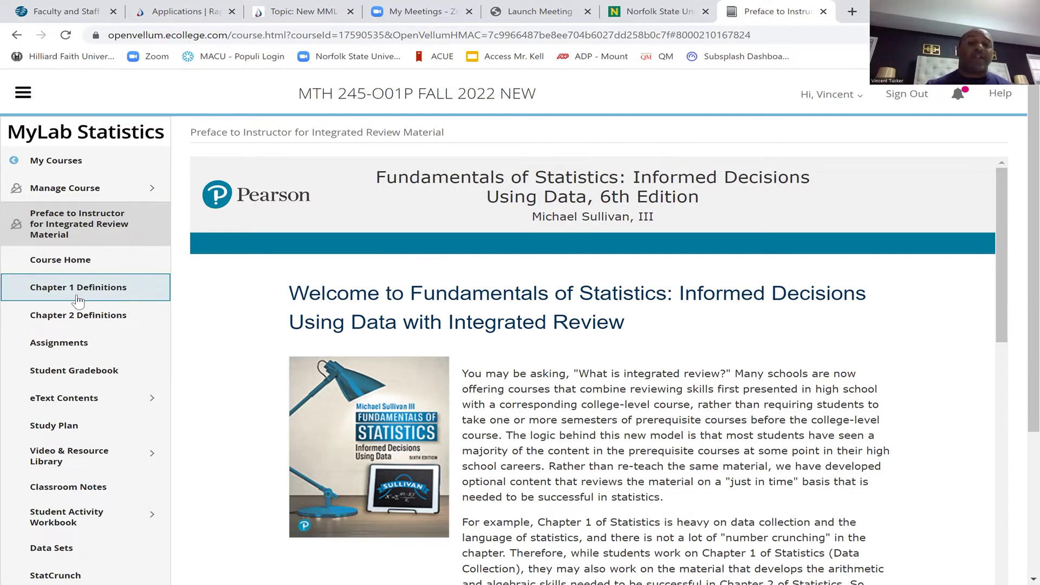
left_click(77, 296)
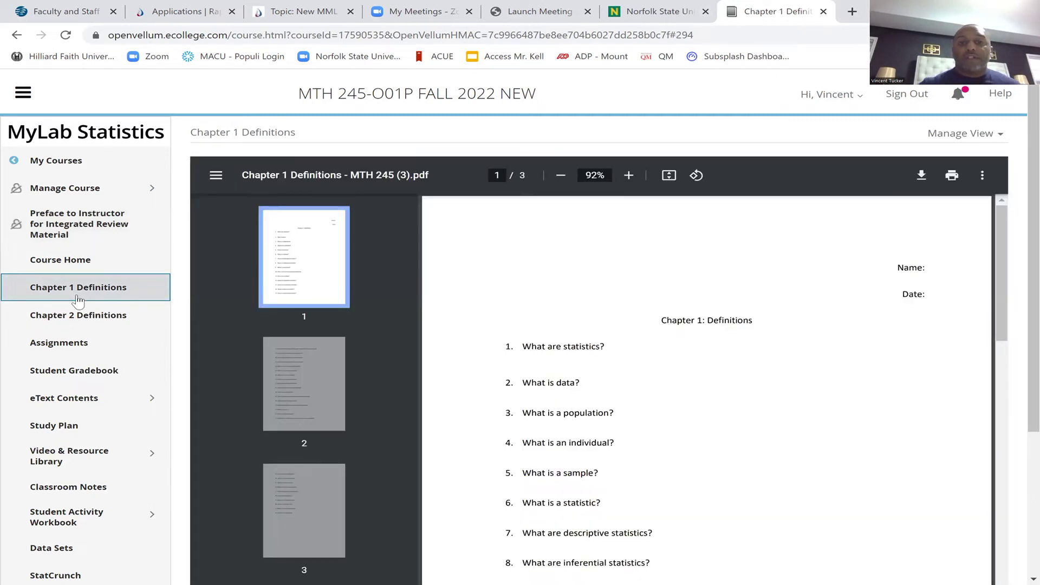
key("End")
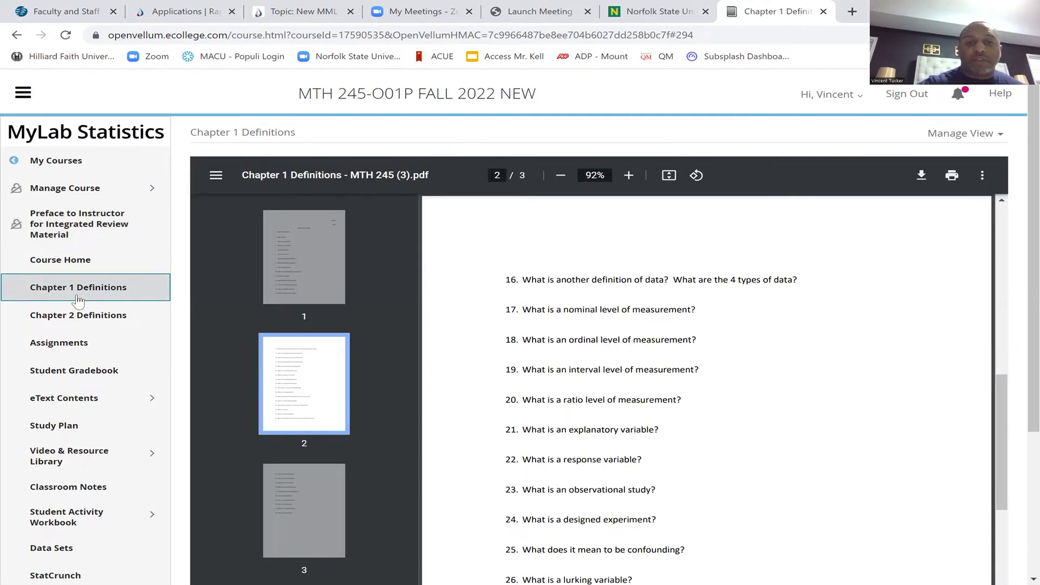
scroll(78, 300, "down", 3)
scroll(78, 299, "up", 3)
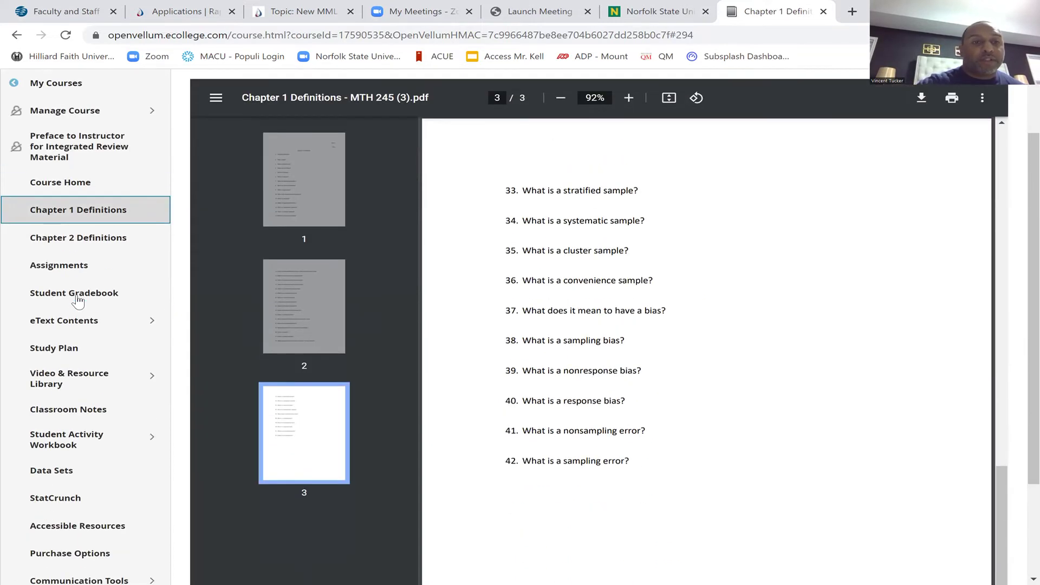
View the Chapter 2 Definitions worksheet, then go to eText Contents
left_click(78, 302)
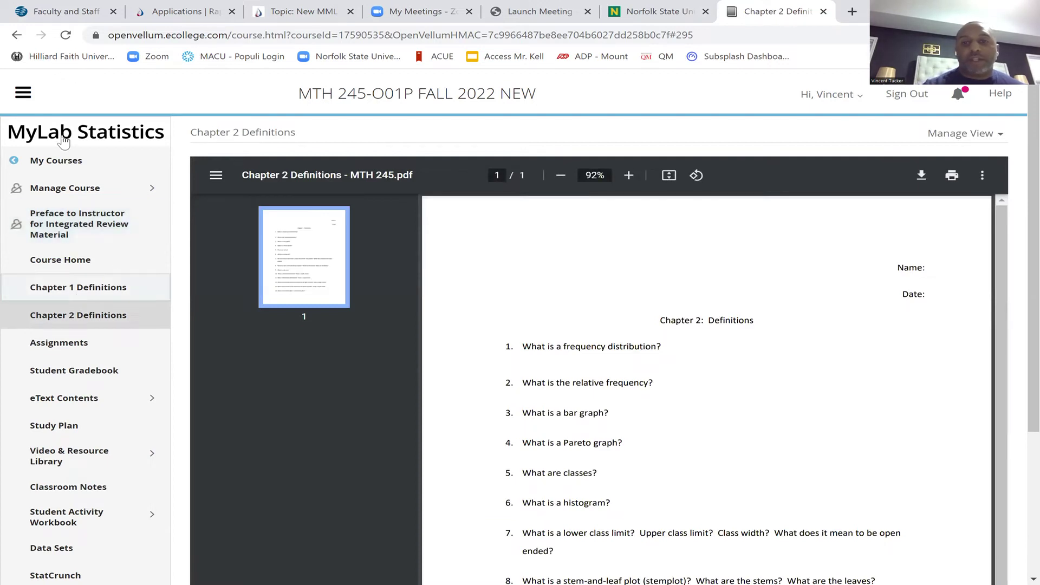
scroll(265, 241, "down", 2)
left_click(266, 241)
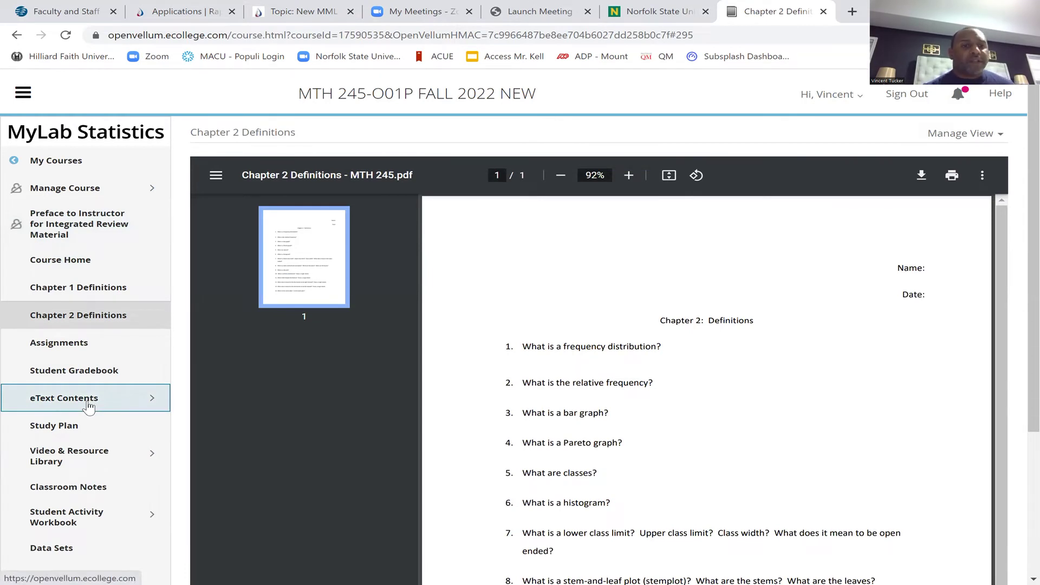
left_click(88, 405)
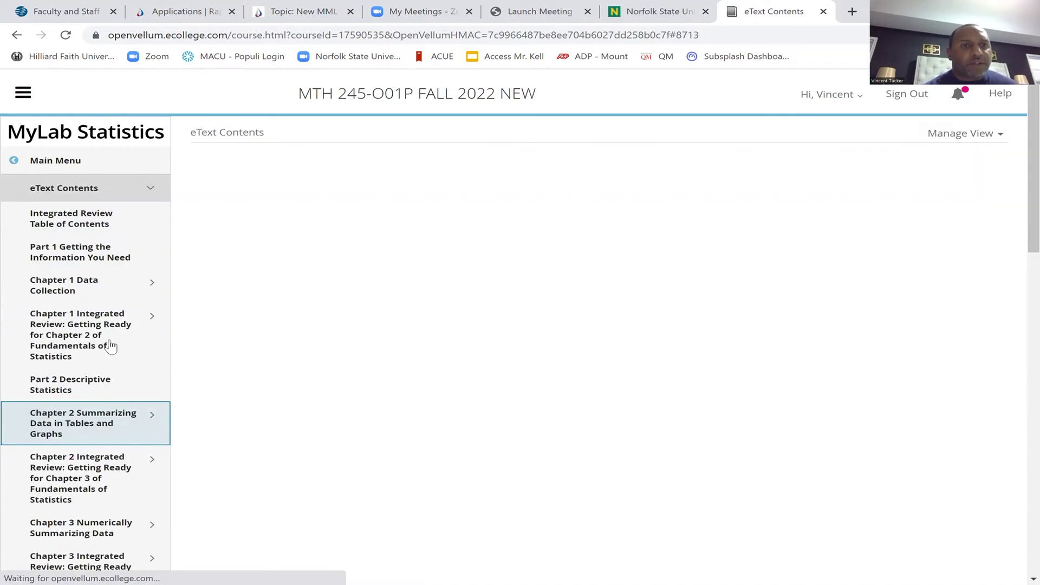
Open the Section 1.1 Introduction to the Practice of Statistics eText under Chapter 1 Data Collection
left_click(79, 290)
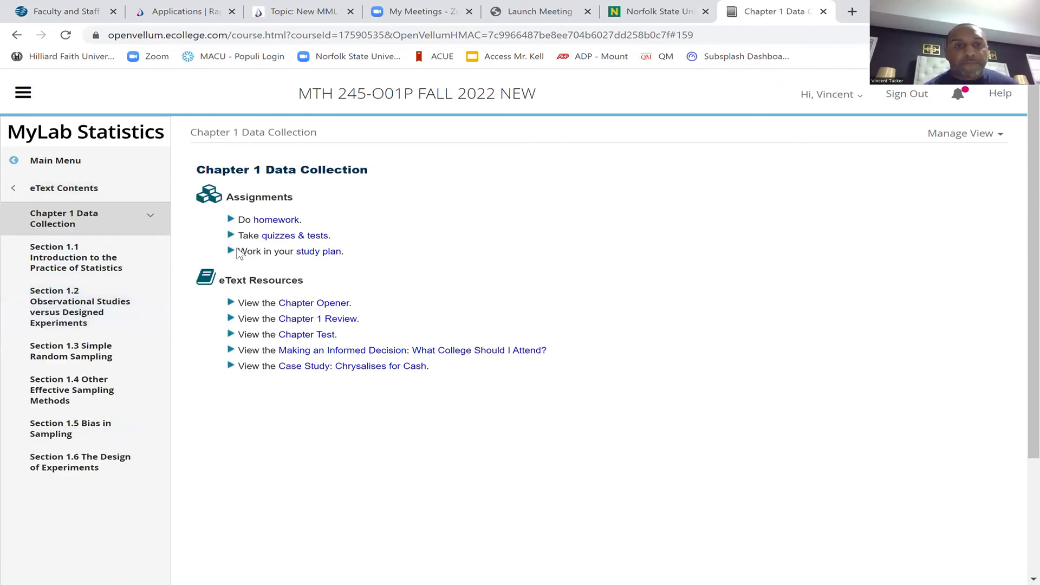
left_click(107, 265)
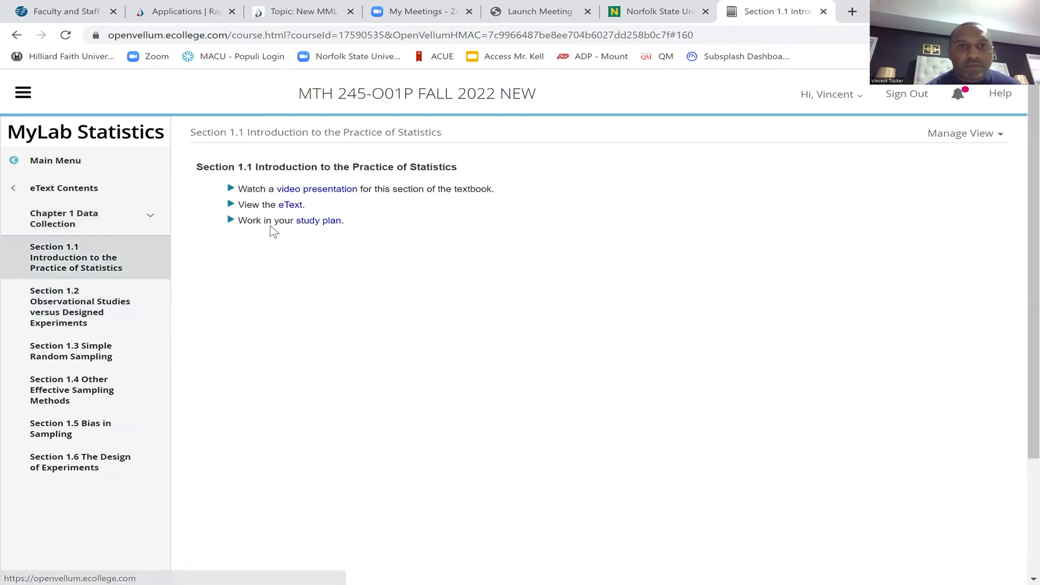
left_click(290, 206)
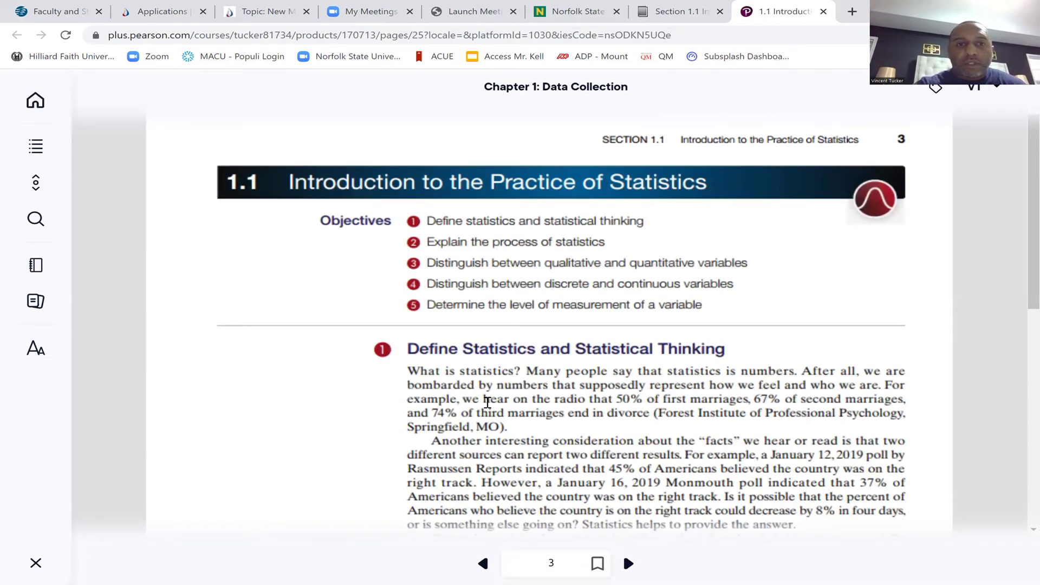
Skim the Section 1.1 reading, then return to the course tab
scroll(488, 402, "down", 1)
scroll(488, 402, "down", 3)
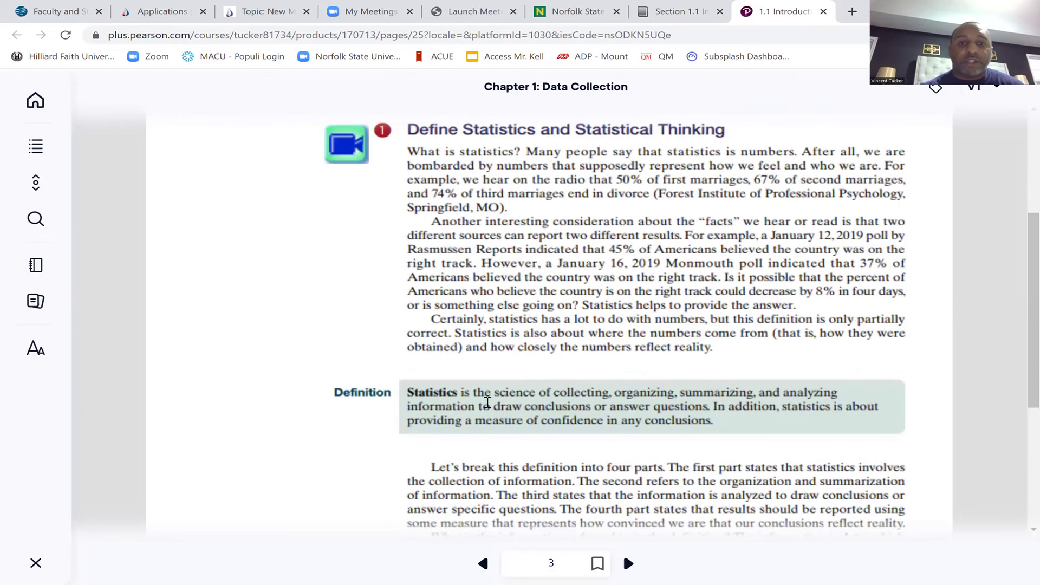
scroll(437, 418, "up", 1)
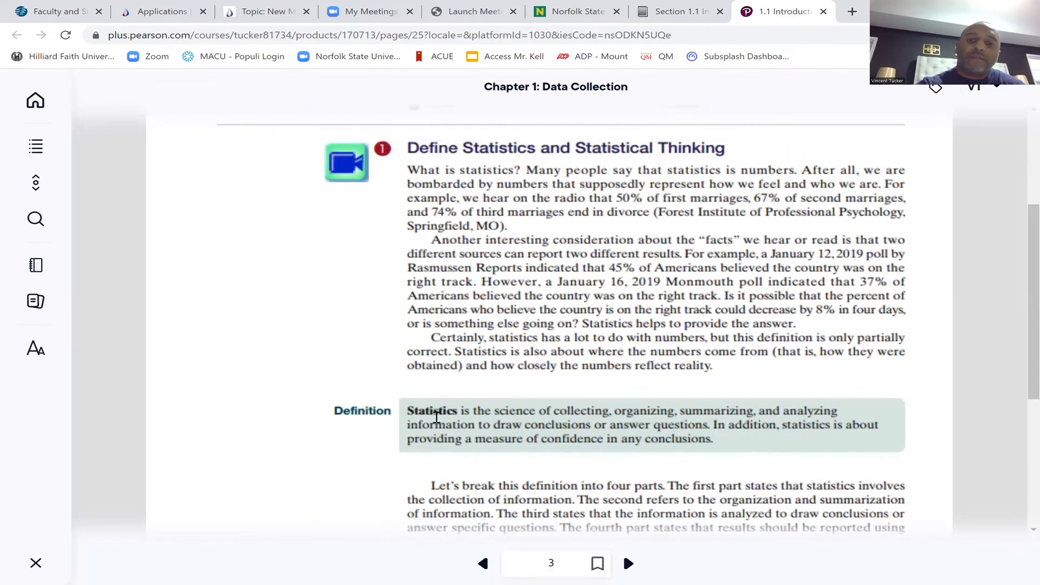
scroll(865, 349, "down", 4)
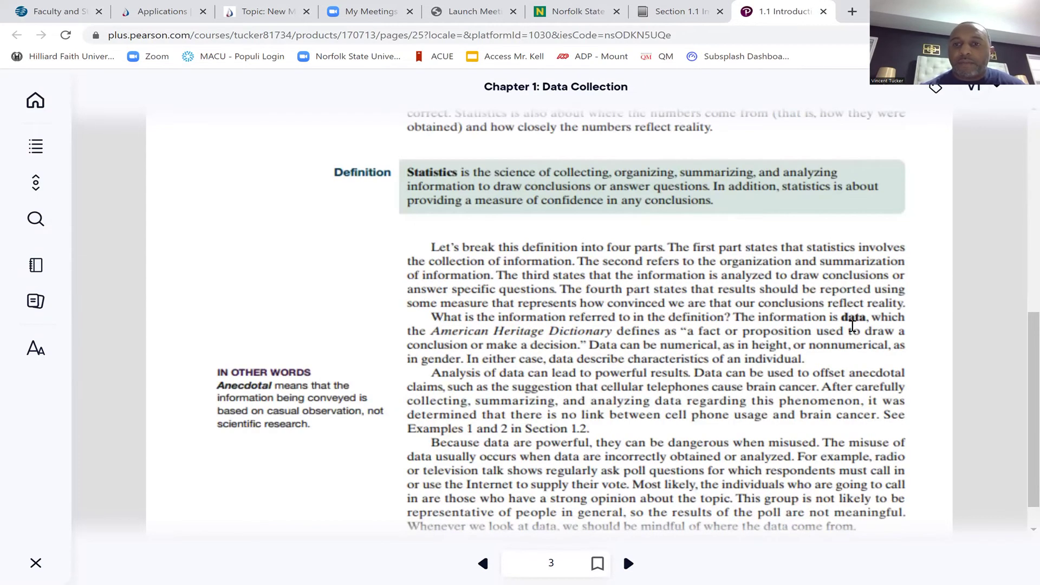
scroll(852, 325, "up", 5)
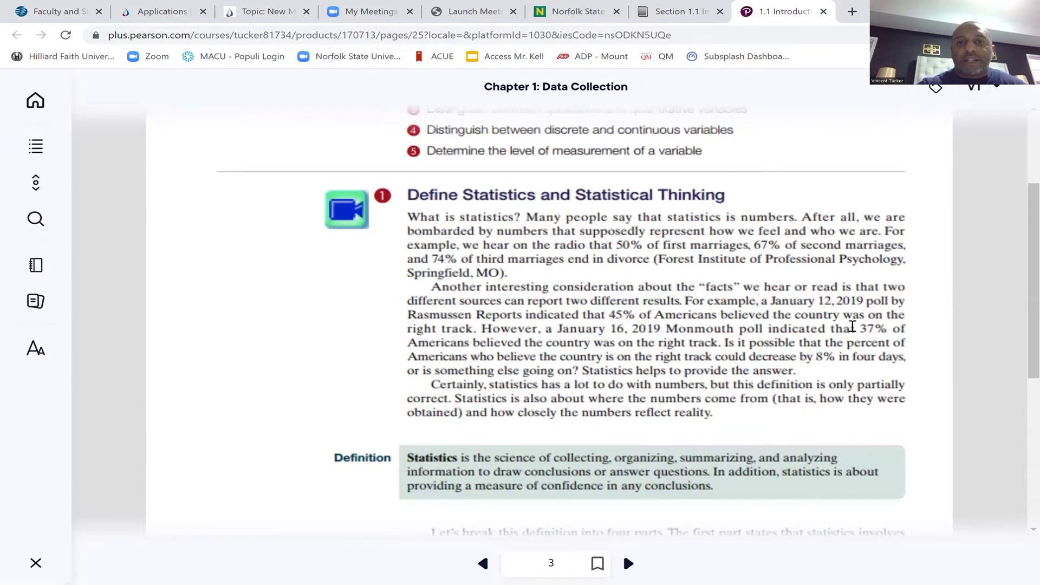
scroll(832, 211, "up", 3)
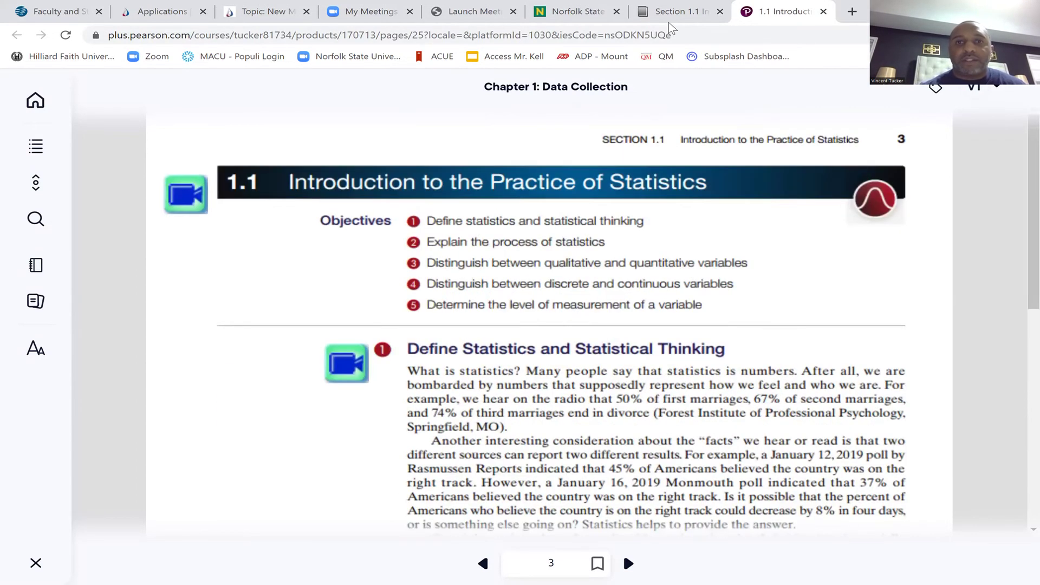
key("ctrl+shift+Tab")
From the Main Menu, open the Chapter 1 Definitions worksheet PDF and browse its questions
left_click(49, 163)
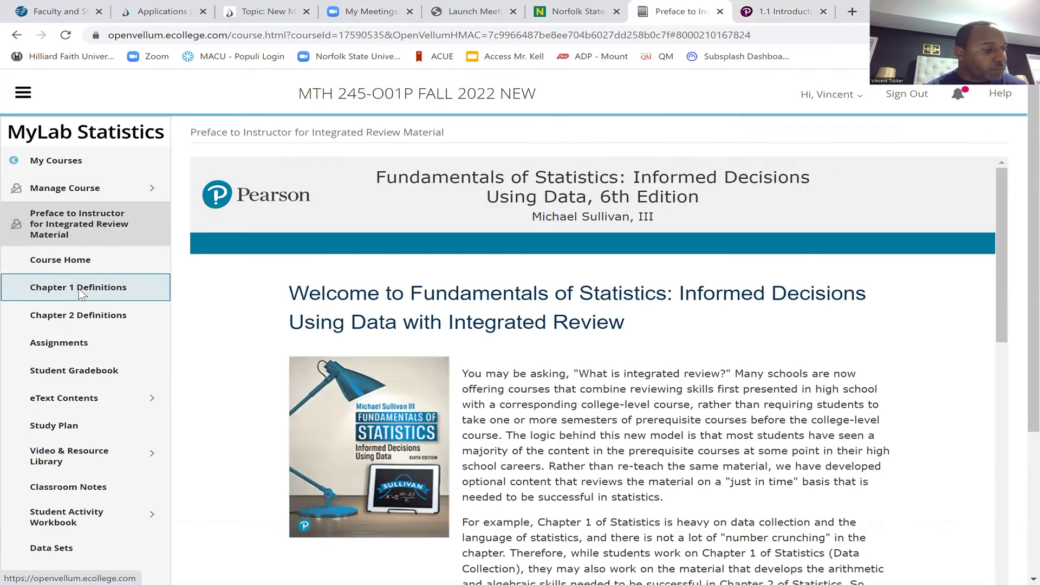
left_click(82, 290)
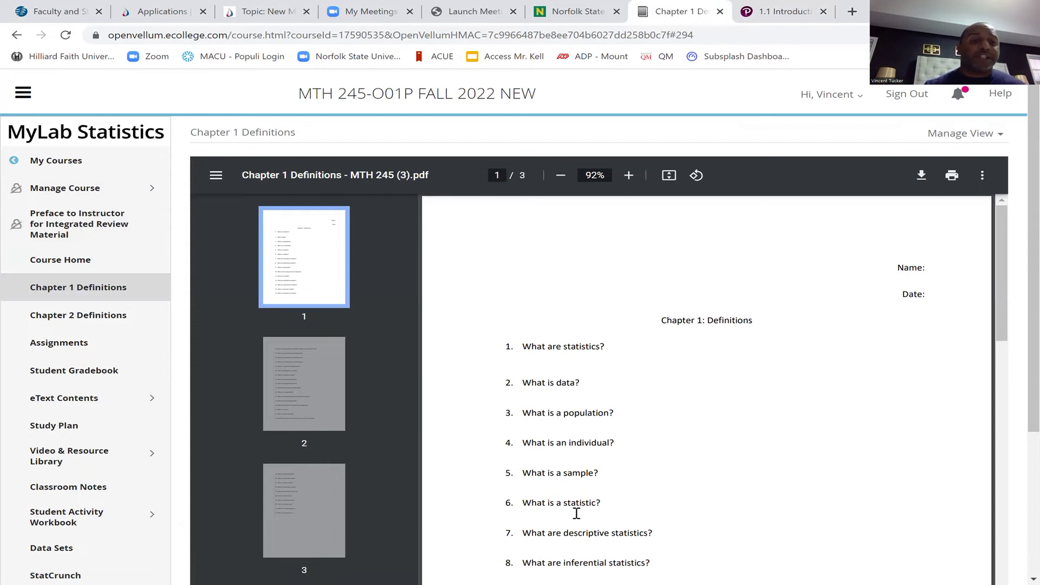
scroll(577, 513, "down", 2)
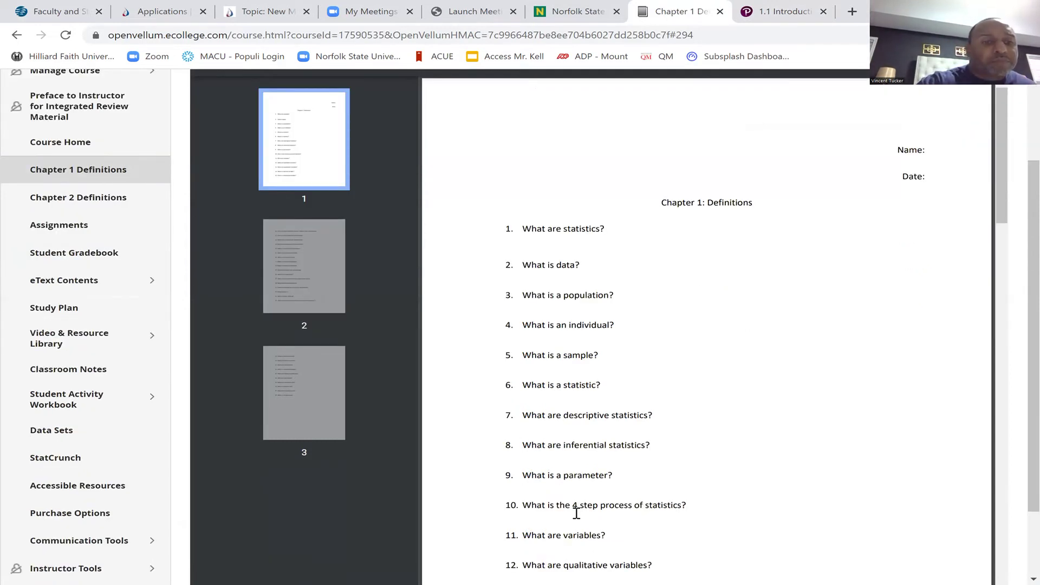
scroll(577, 513, "down", 1)
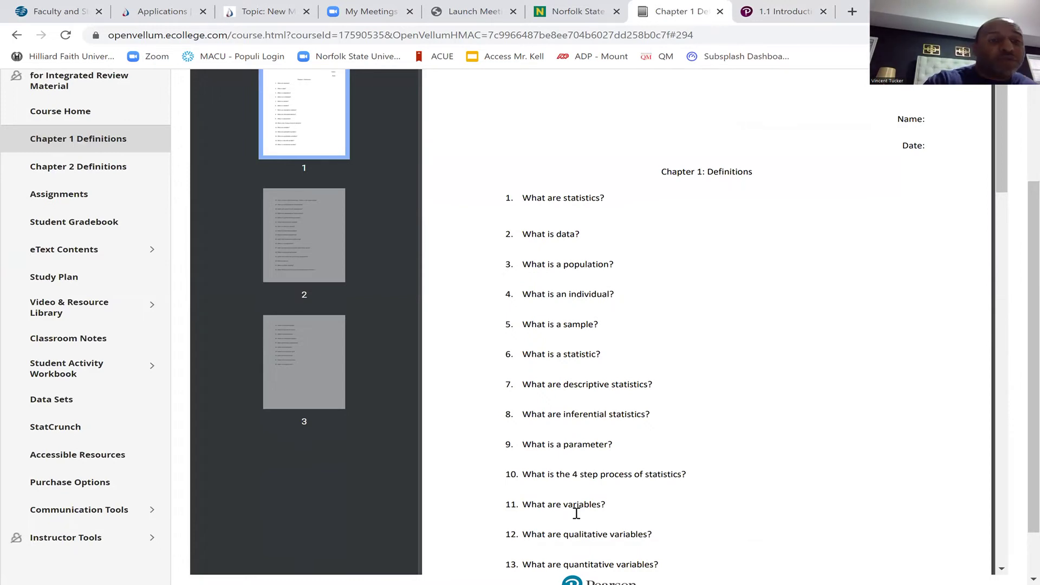
scroll(576, 513, "up", 4)
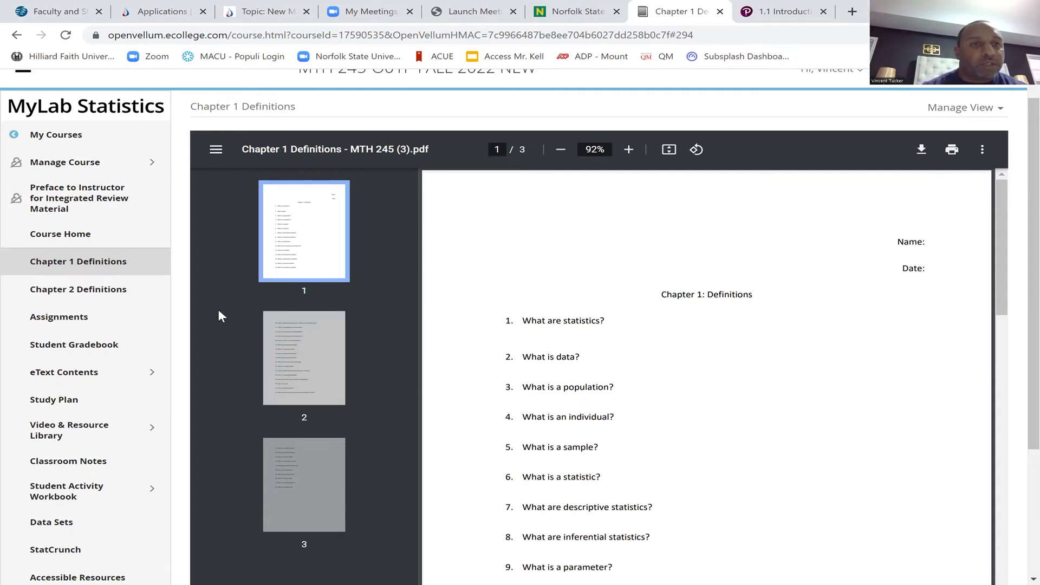
left_click(81, 370)
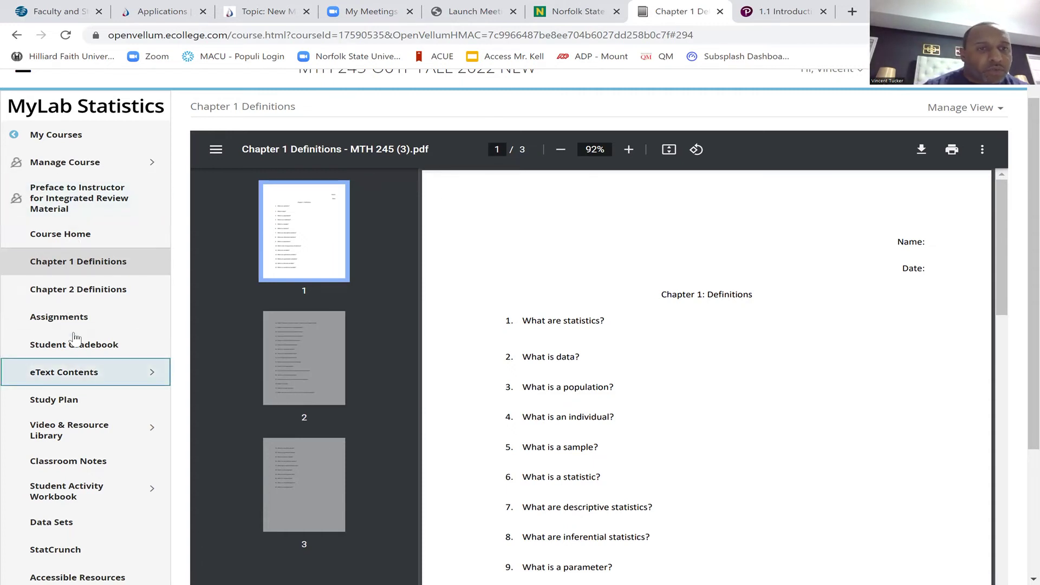
left_click(82, 324)
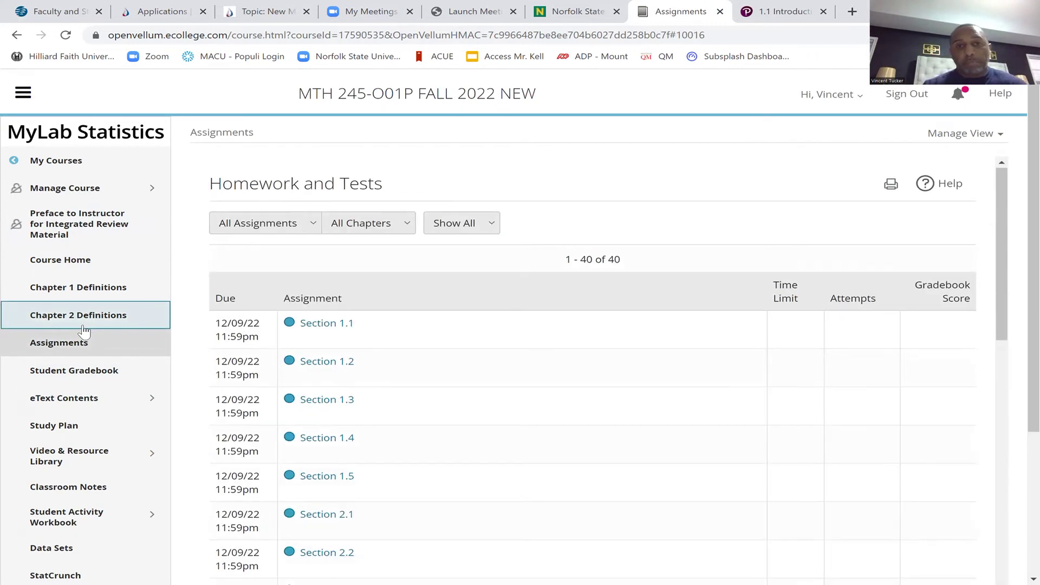
scroll(83, 330, "down", 3)
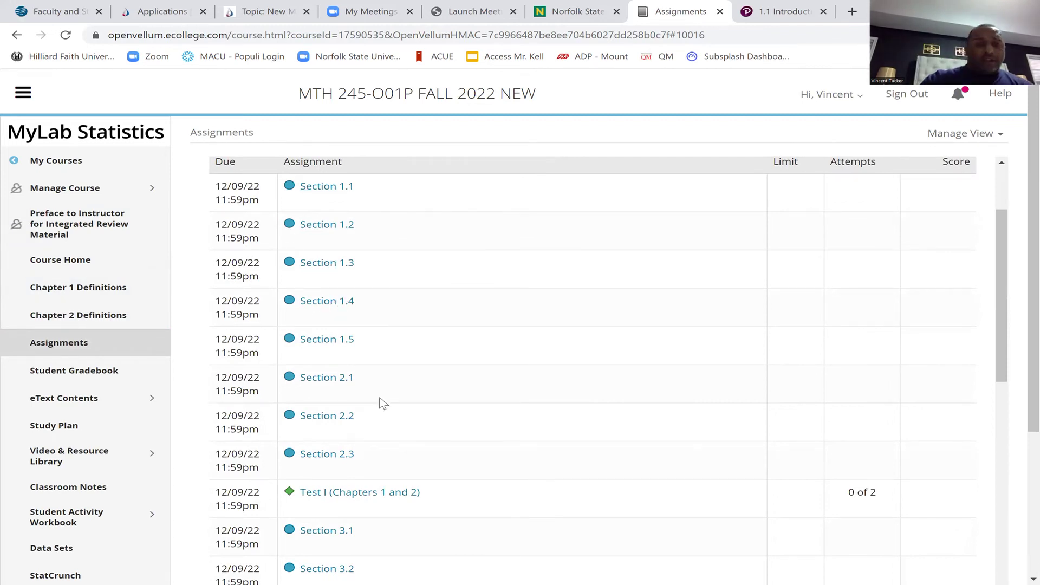
scroll(381, 354, "down", 2)
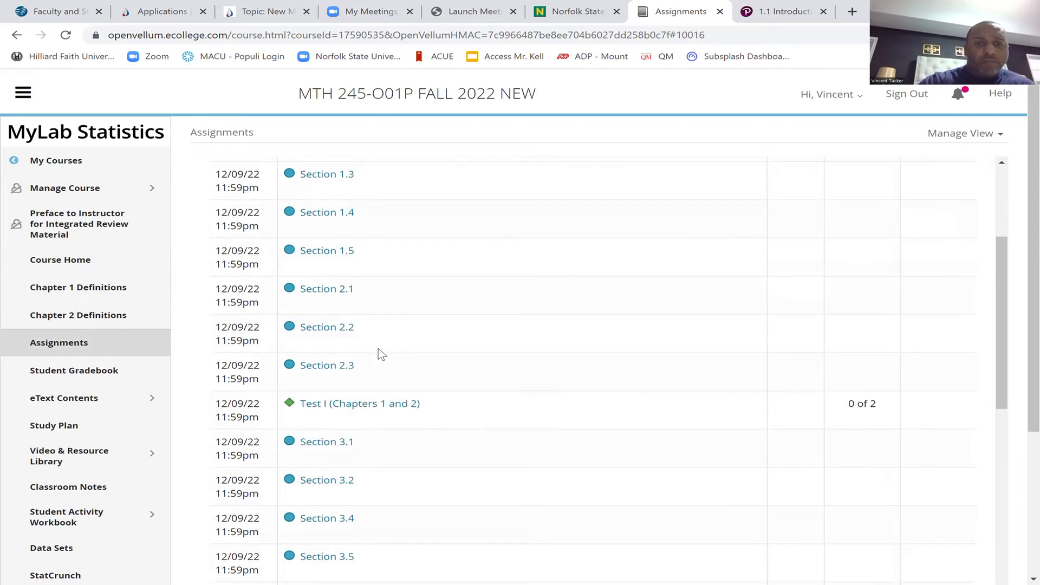
scroll(380, 353, "down", 10)
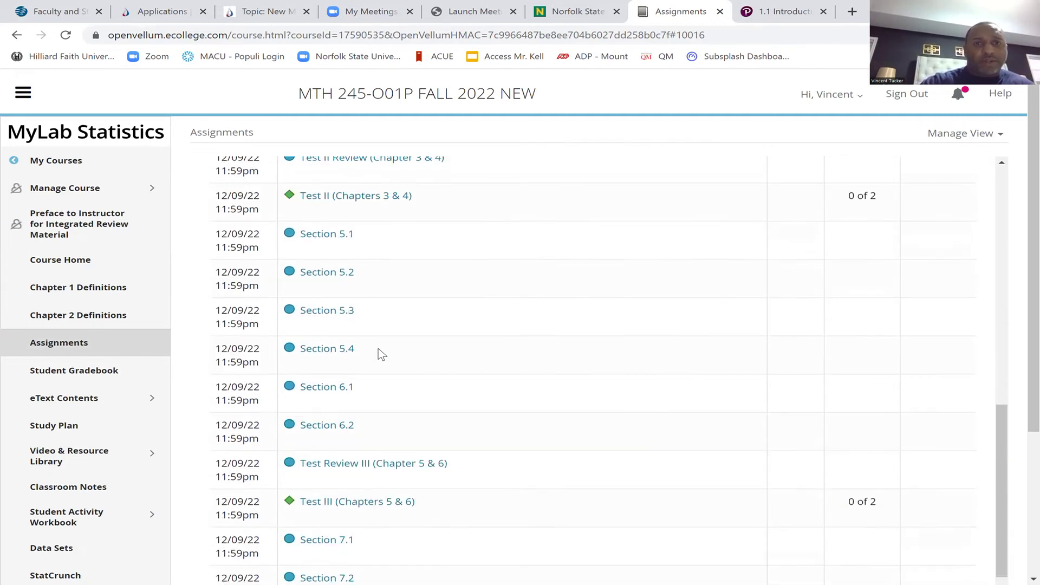
scroll(378, 349, "down", 6)
scroll(378, 348, "down", 4)
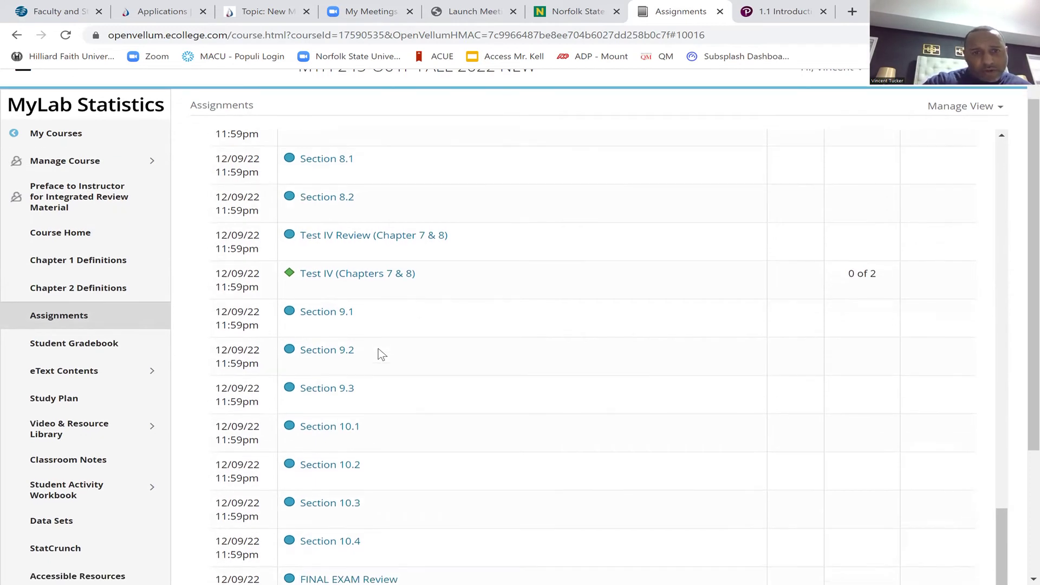
scroll(378, 349, "down", 3)
scroll(378, 348, "up", 5)
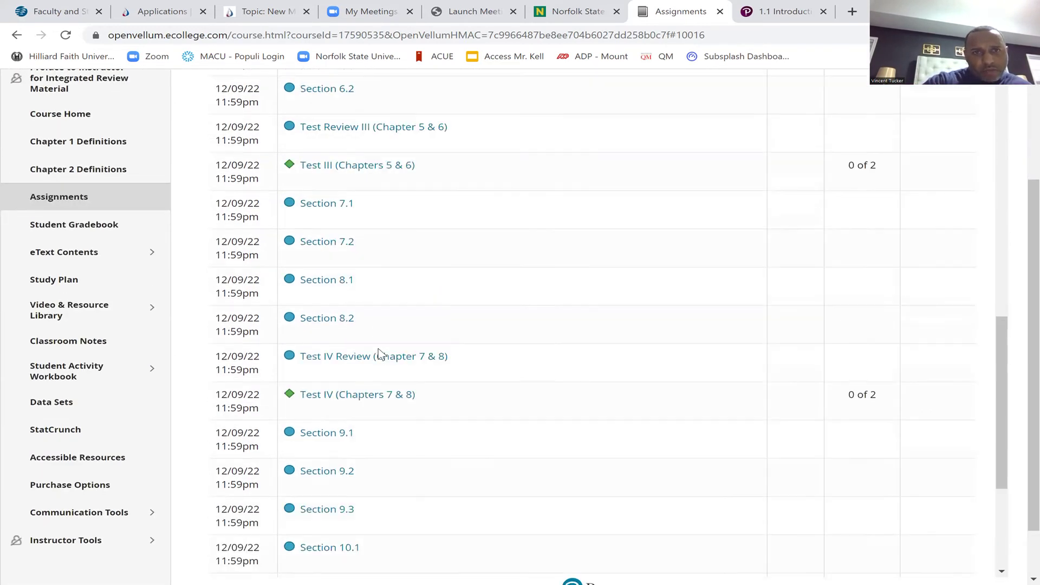
scroll(379, 350, "up", 10)
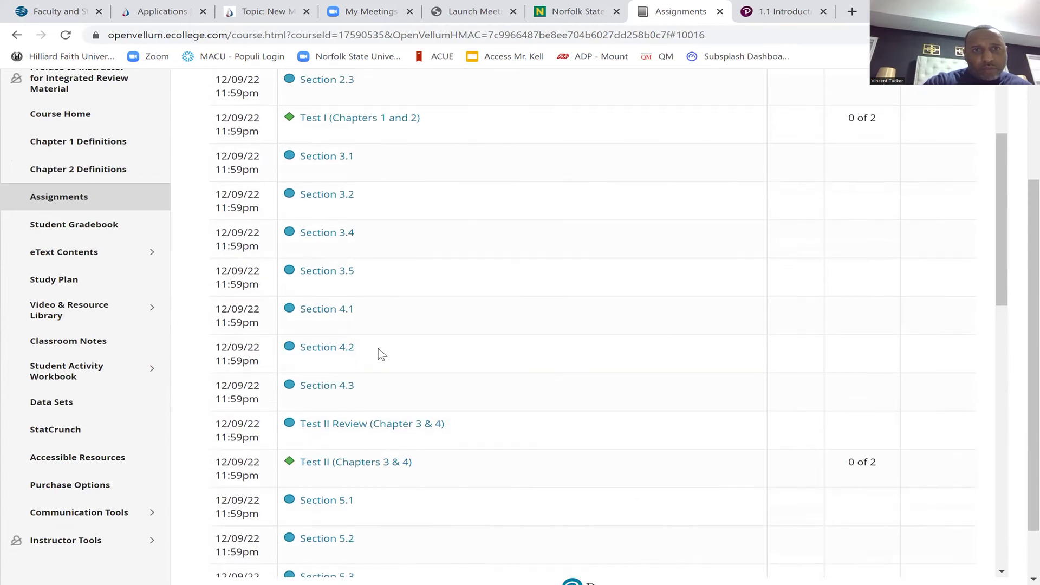
scroll(378, 349, "up", 3)
scroll(378, 349, "down", 6)
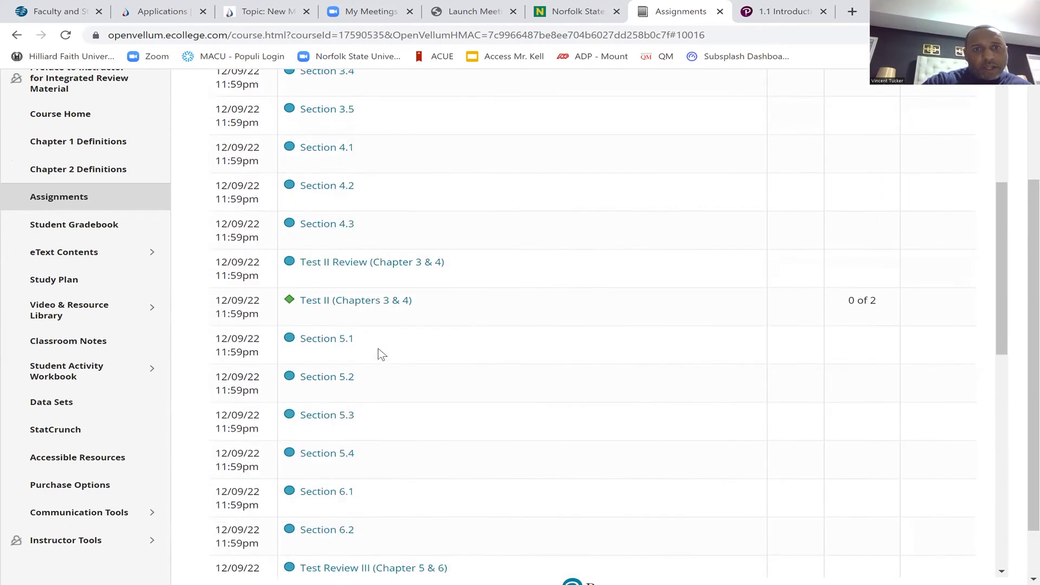
scroll(378, 349, "down", 7)
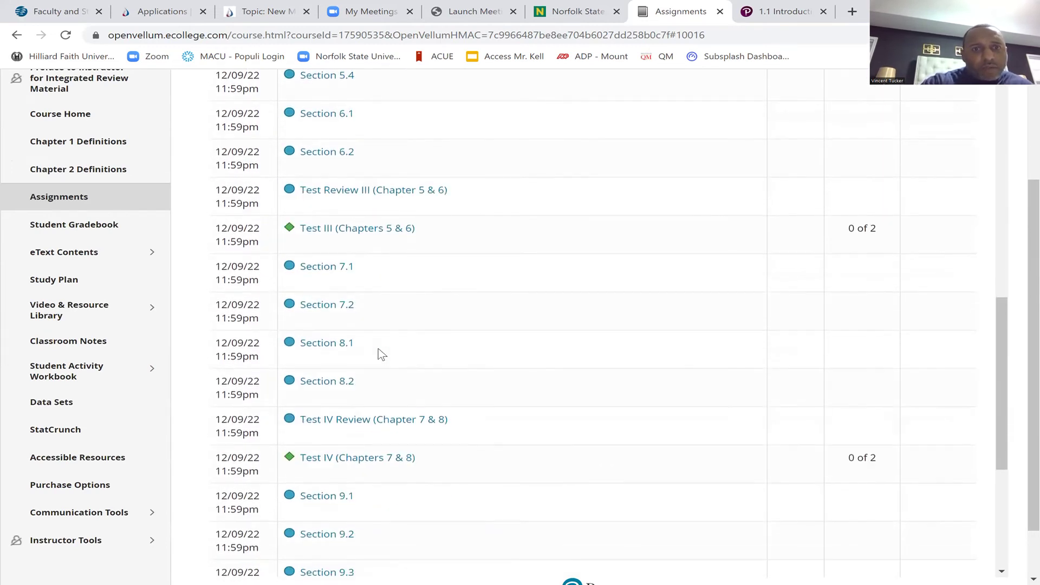
scroll(378, 349, "down", 6)
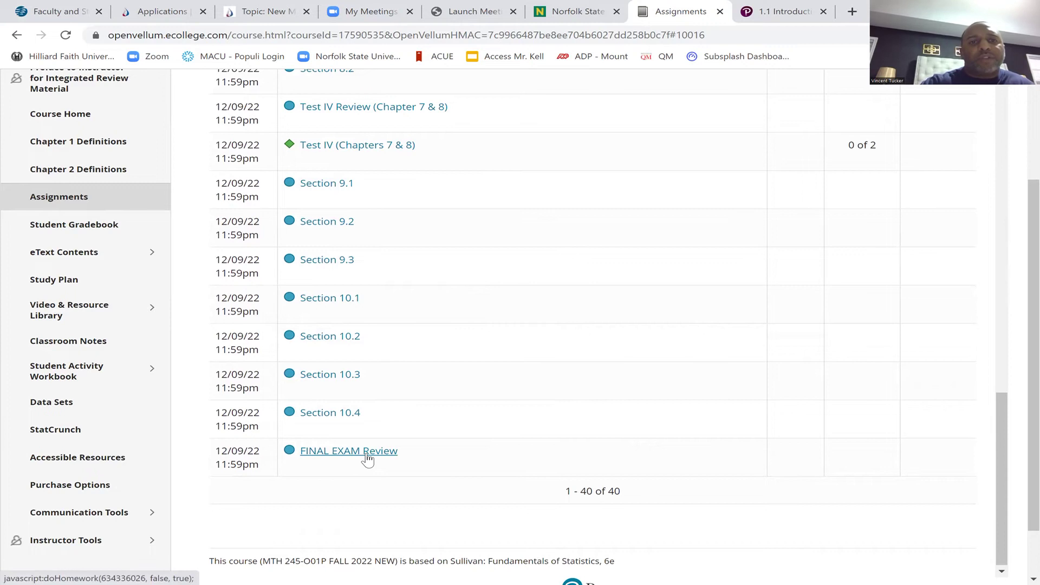
scroll(368, 459, "up", 4)
scroll(368, 459, "up", 16)
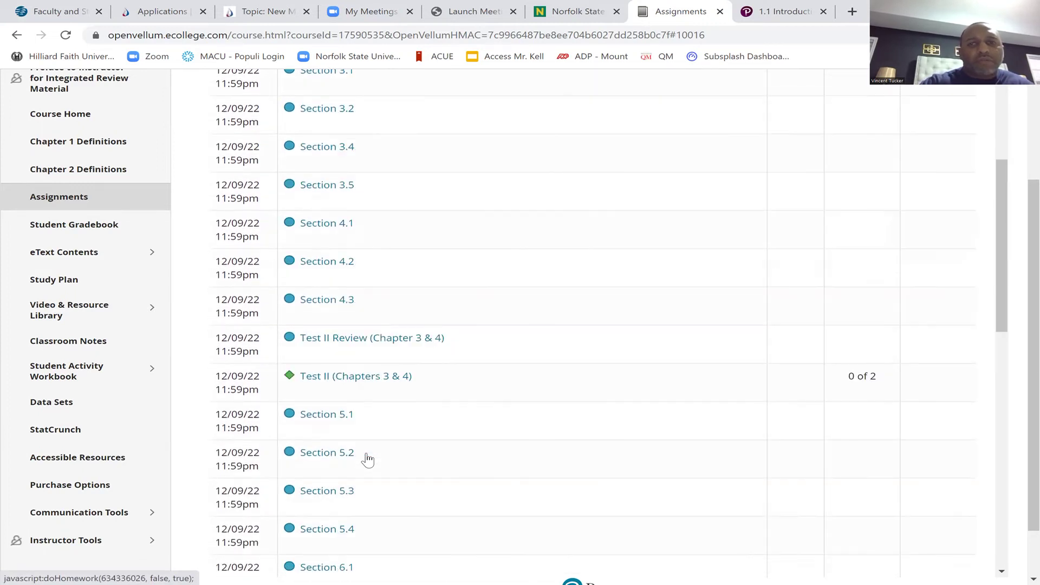
scroll(367, 459, "up", 4)
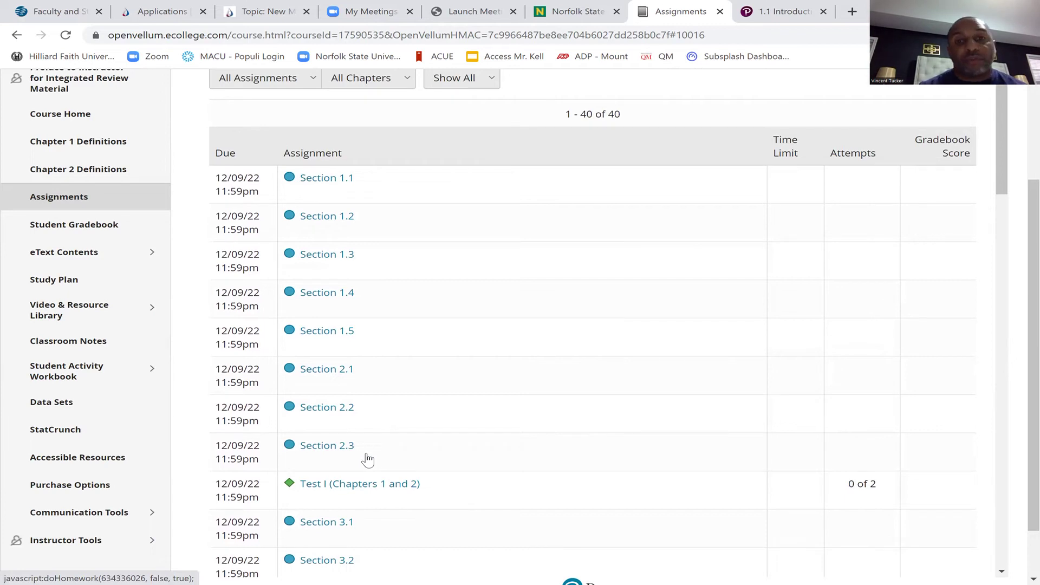
scroll(368, 460, "down", 3)
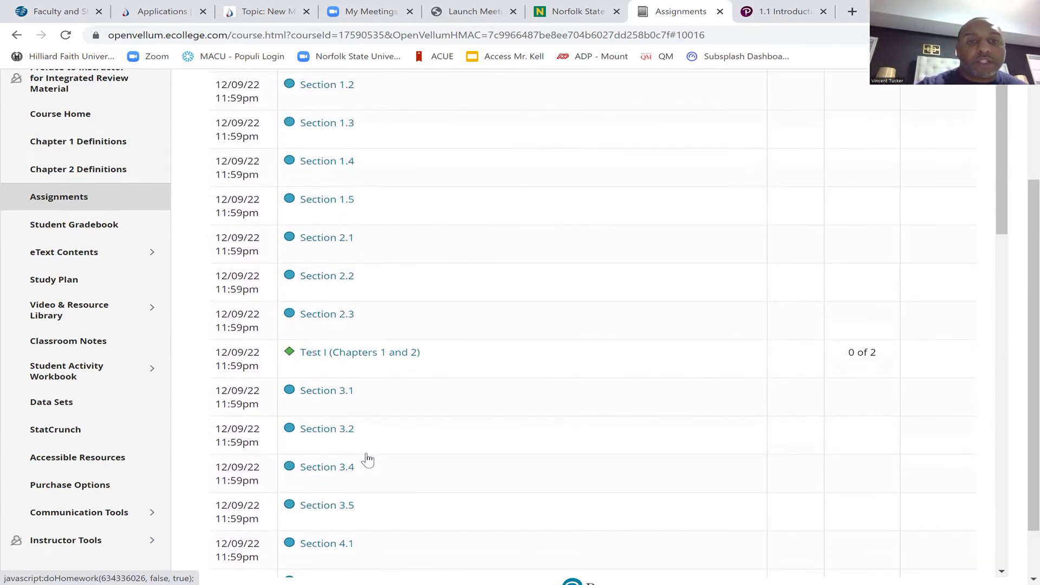
scroll(367, 460, "down", 1)
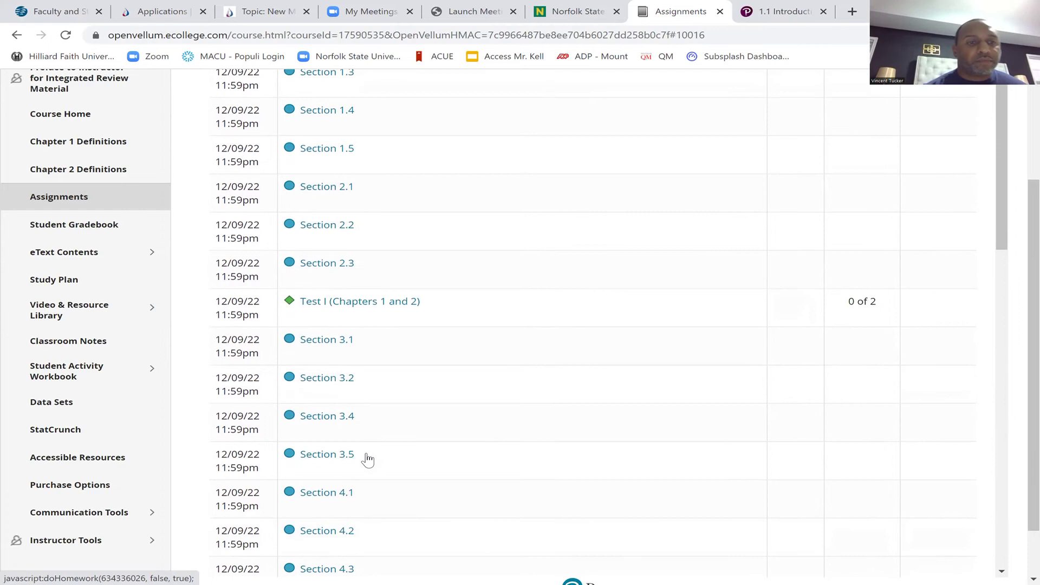
left_click(89, 539)
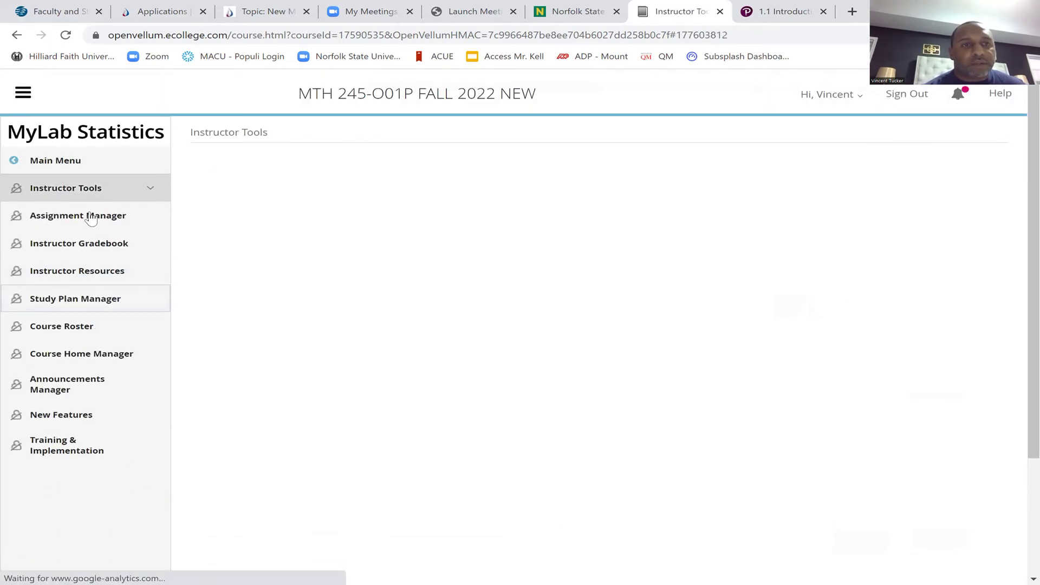
Preview the Section 3.2 homework from the Assignment Manager
left_click(91, 217)
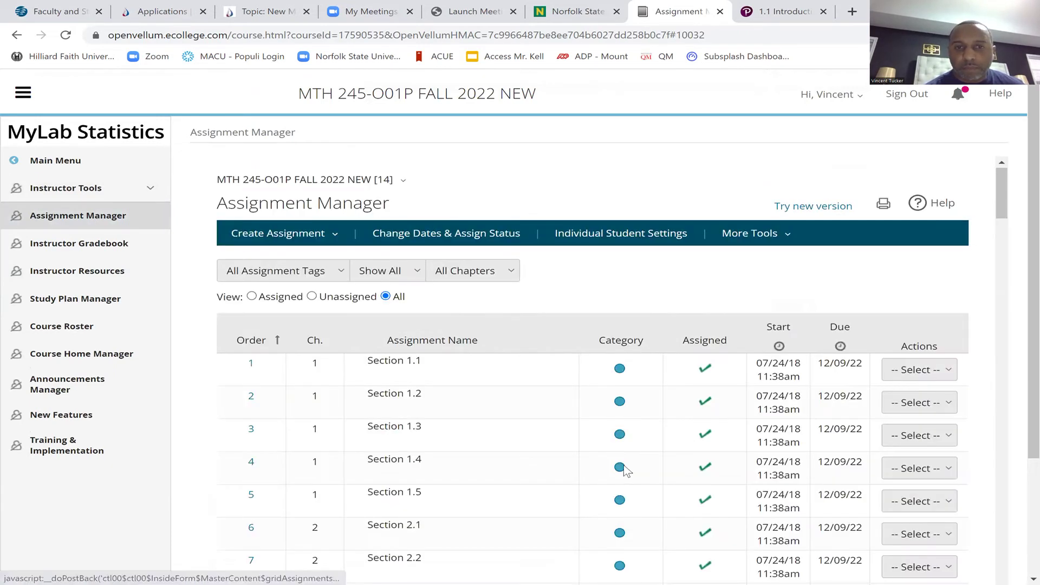
scroll(622, 467, "down", 8)
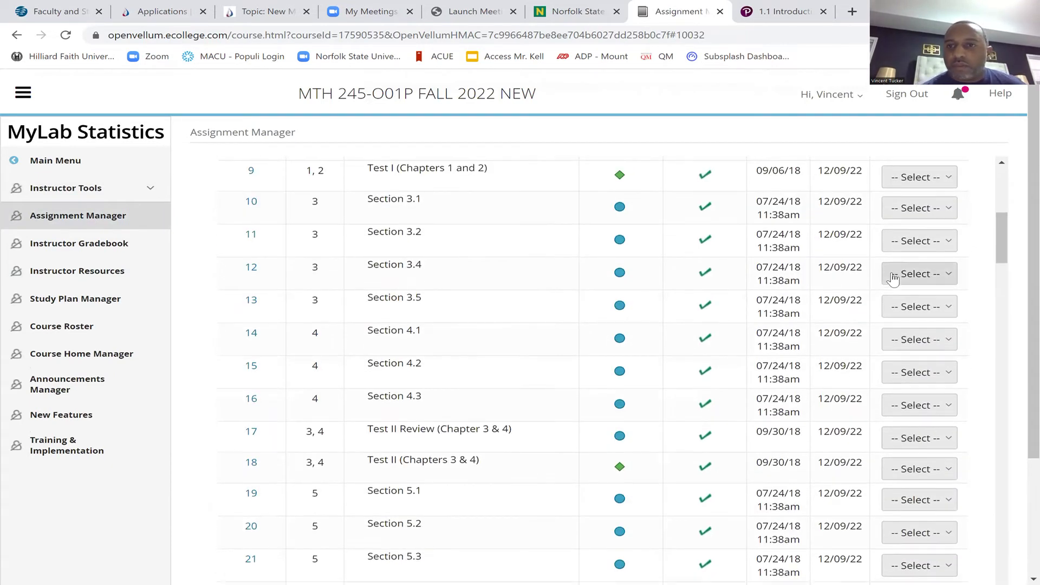
left_click(910, 239)
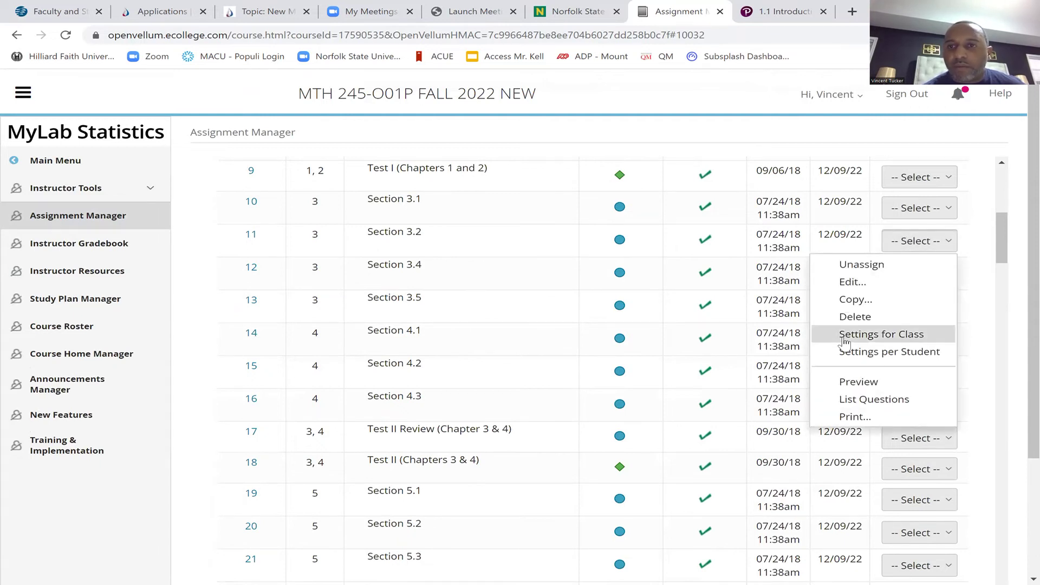
left_click(858, 382)
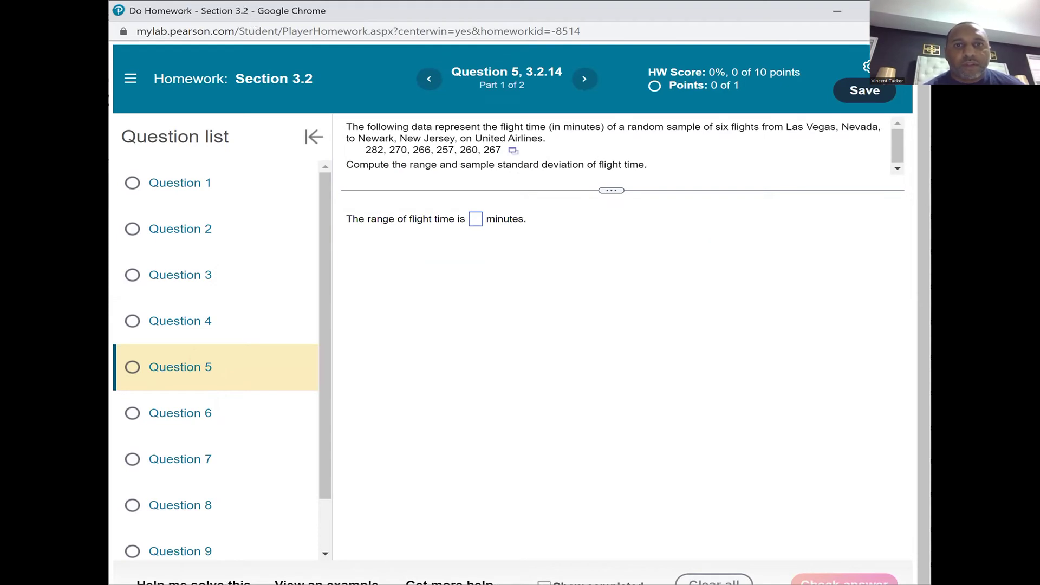
Answer 3 for the flight-time range and check it until marked incorrect
left_click(475, 211)
type("3")
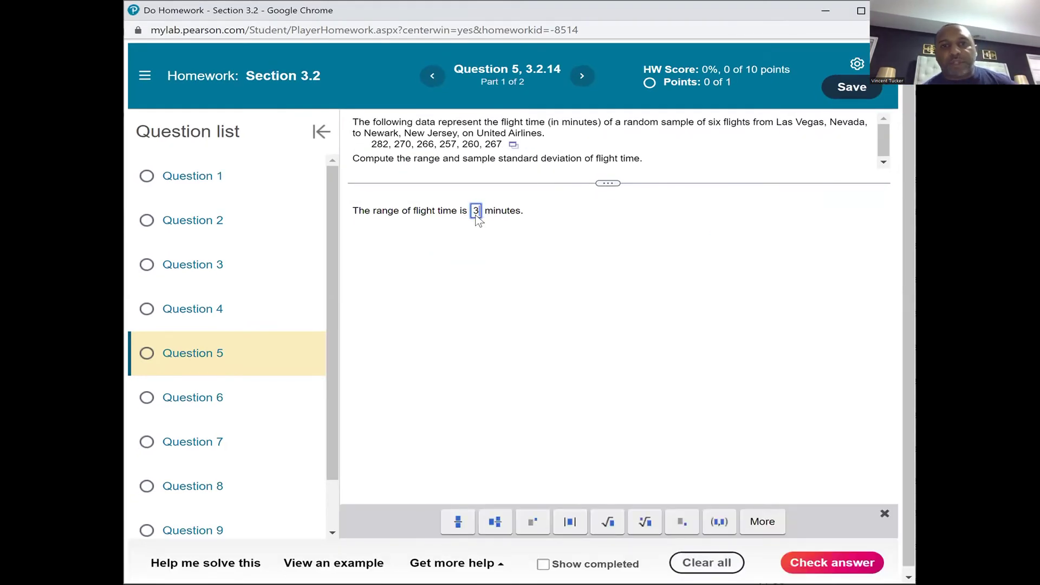
left_click(821, 564)
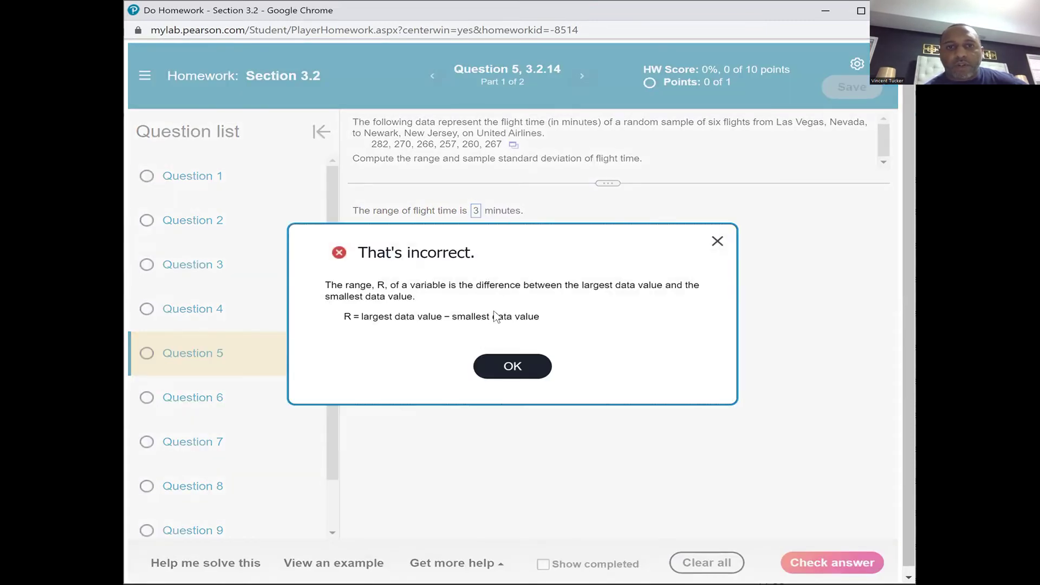
left_click(493, 379)
left_click(790, 561)
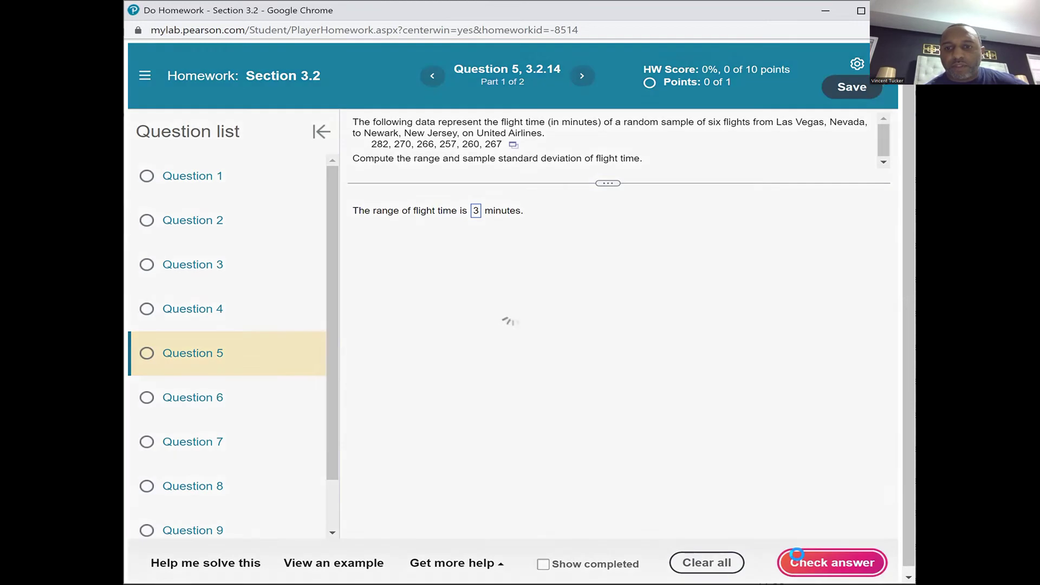
left_click(509, 367)
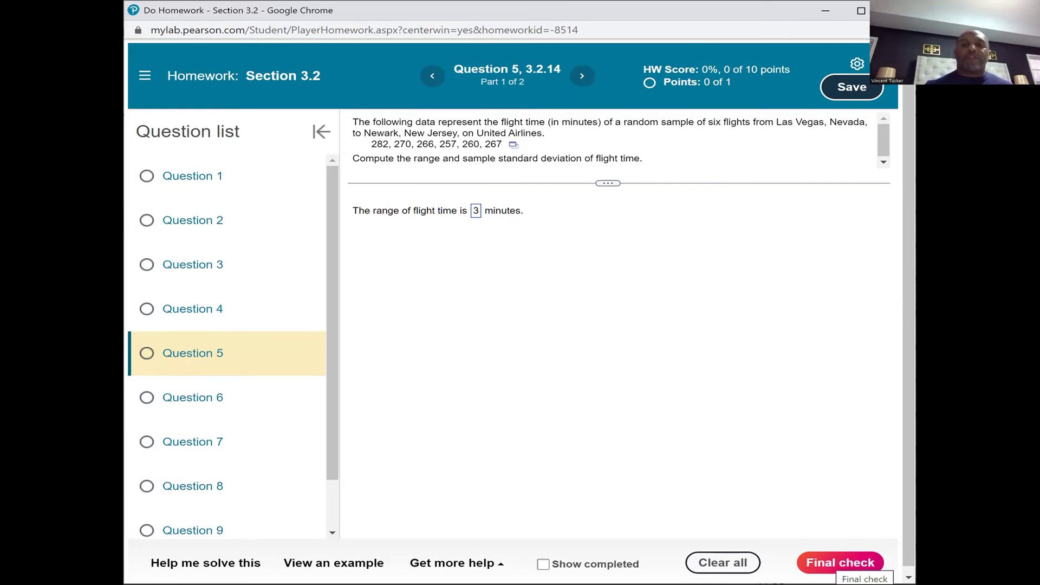
left_click(840, 562)
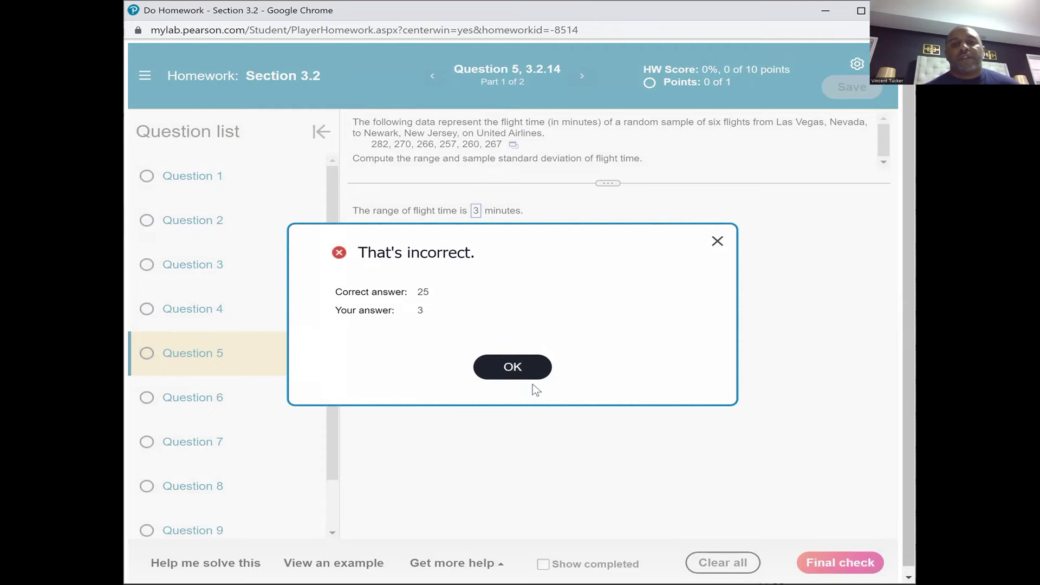
left_click(511, 367)
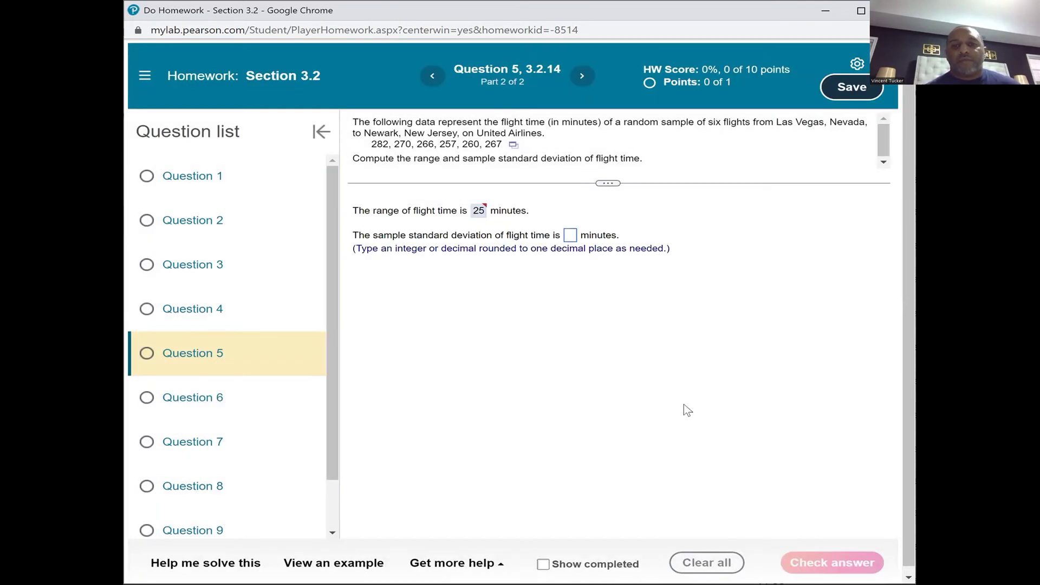
Answer 4 for the sample standard deviation, check it, then load a similar question
left_click(568, 238)
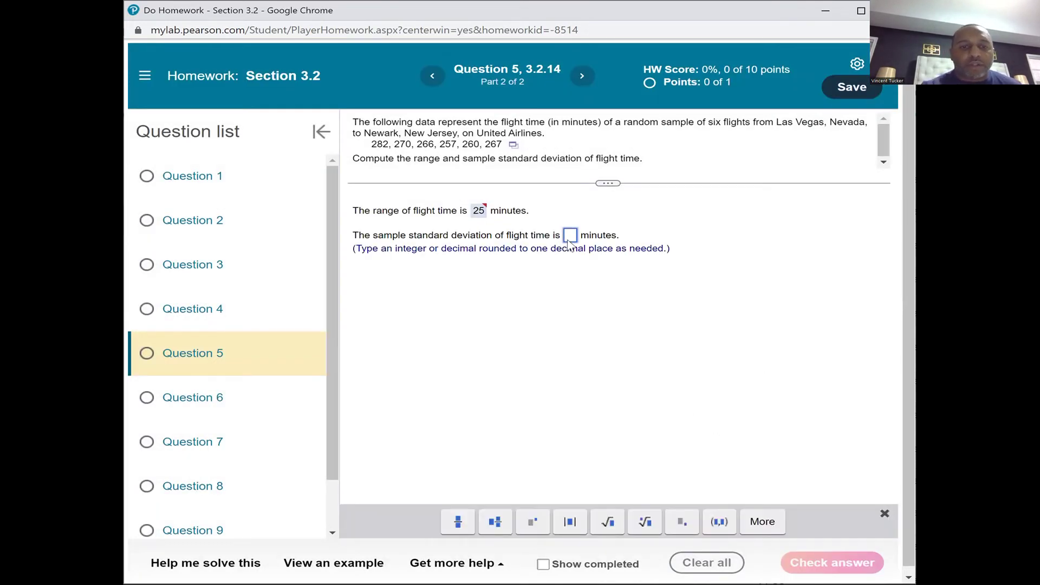
type("4")
left_click(813, 562)
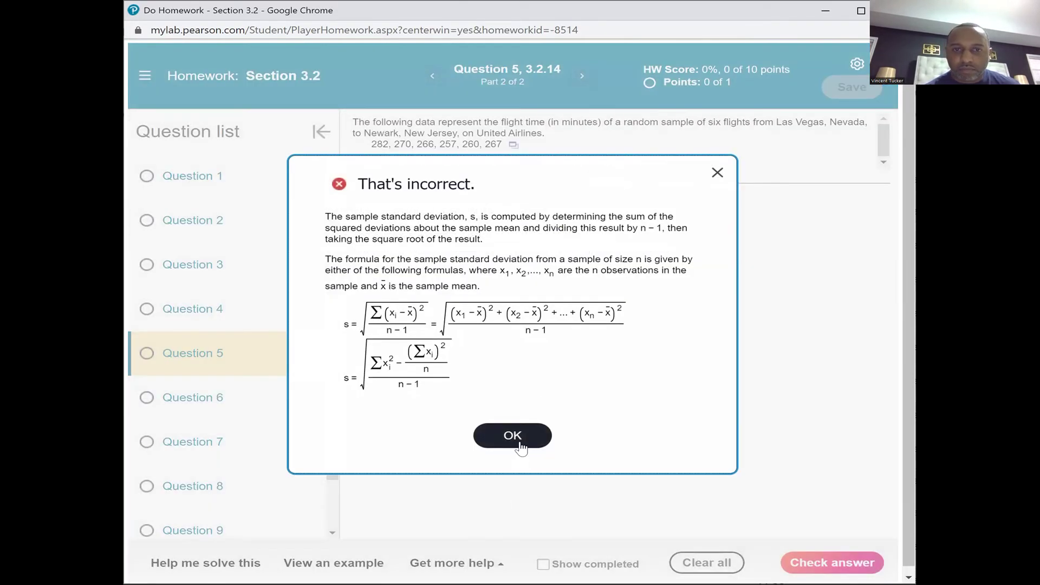
left_click(513, 437)
left_click(802, 561)
left_click(512, 436)
left_click(807, 563)
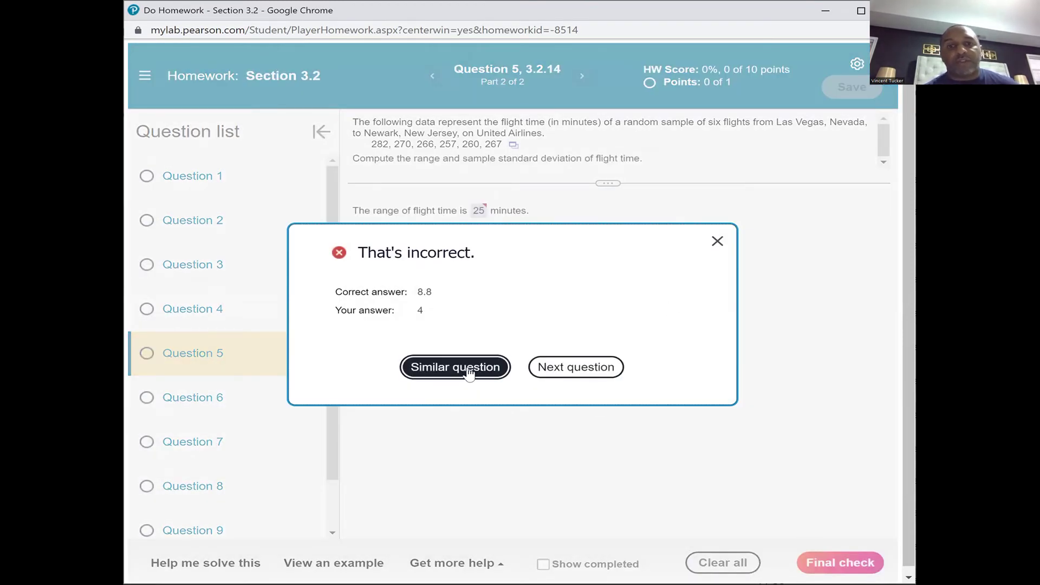
left_click(717, 241)
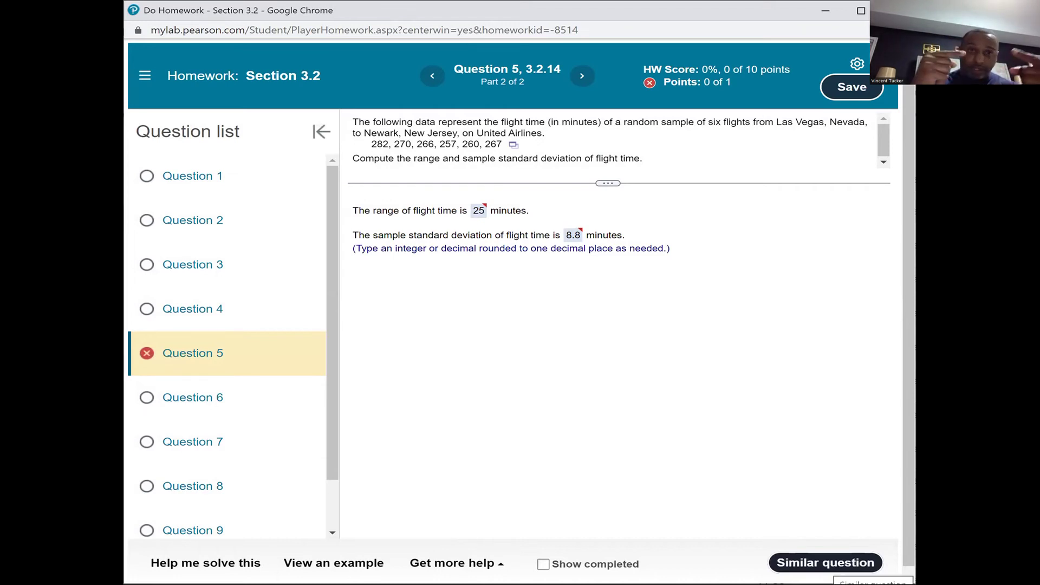
left_click(825, 564)
left_click(825, 564)
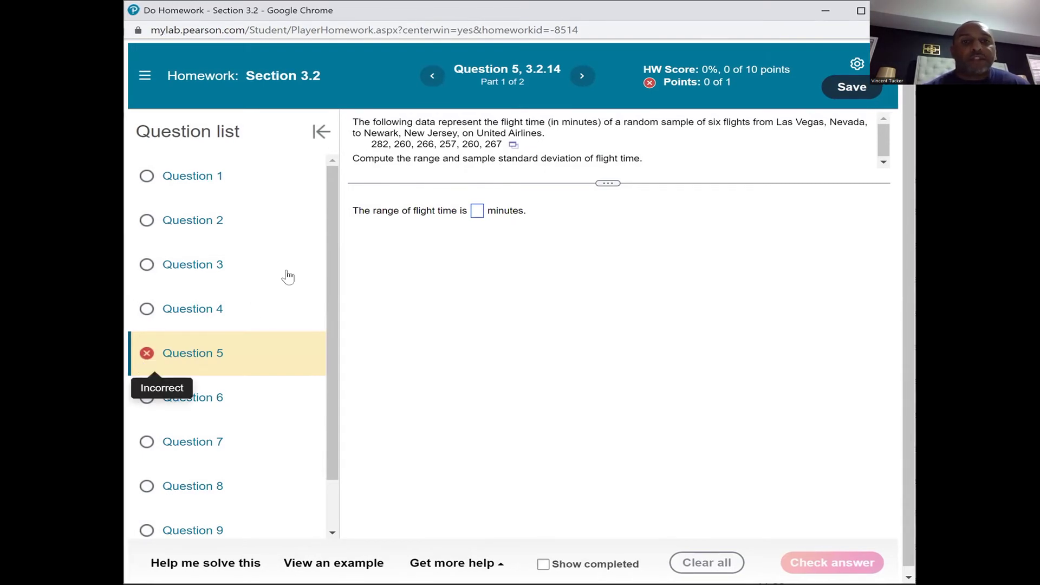
left_click(145, 76)
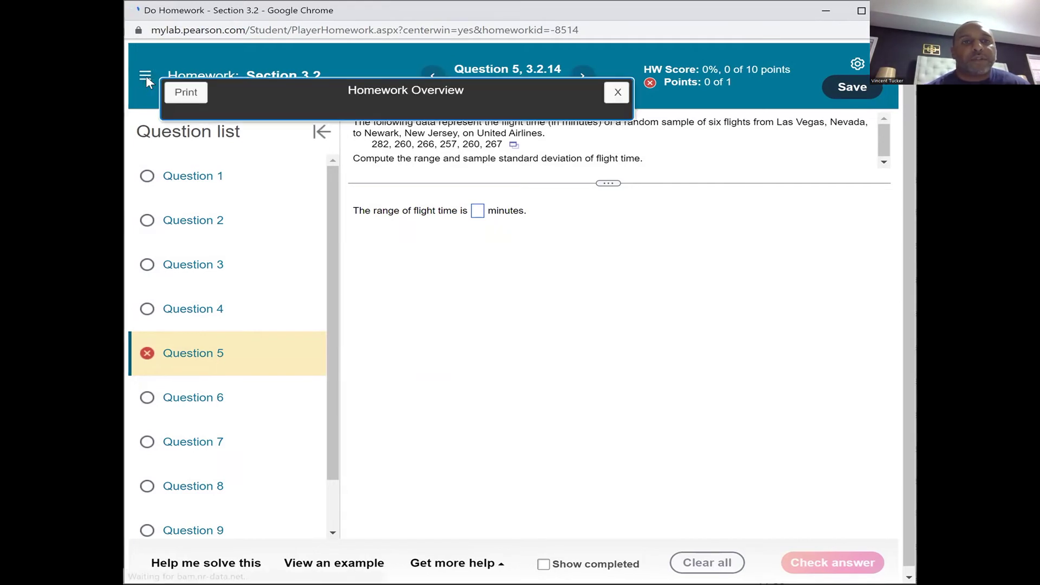
left_click(617, 94)
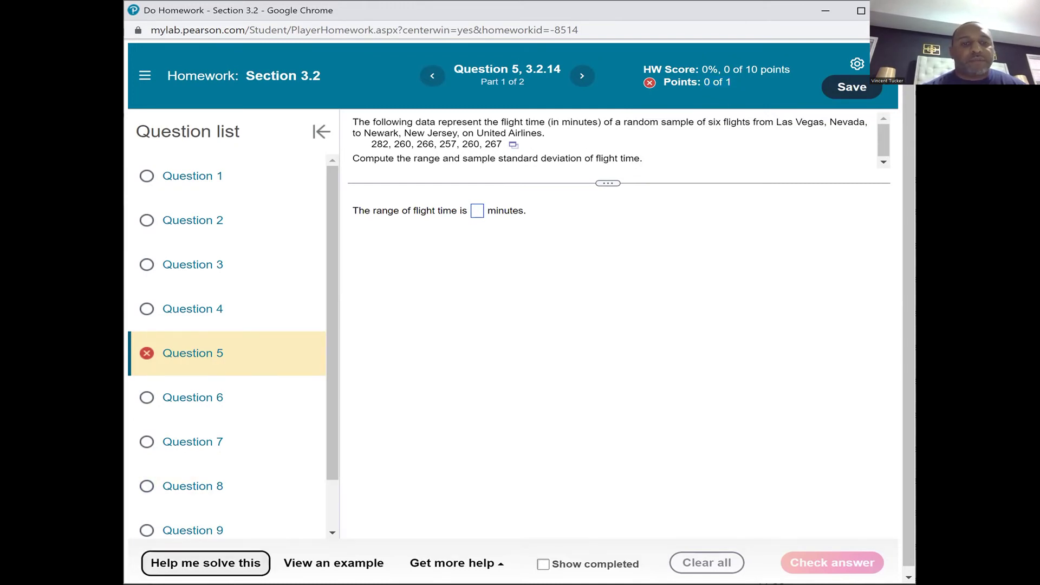
left_click(206, 563)
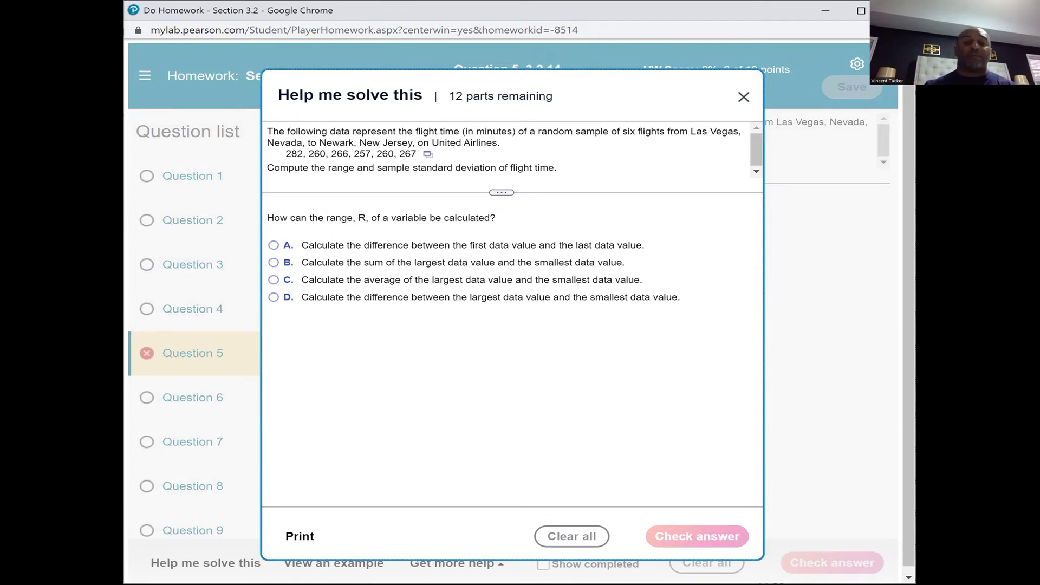
left_click(744, 98)
left_click(344, 563)
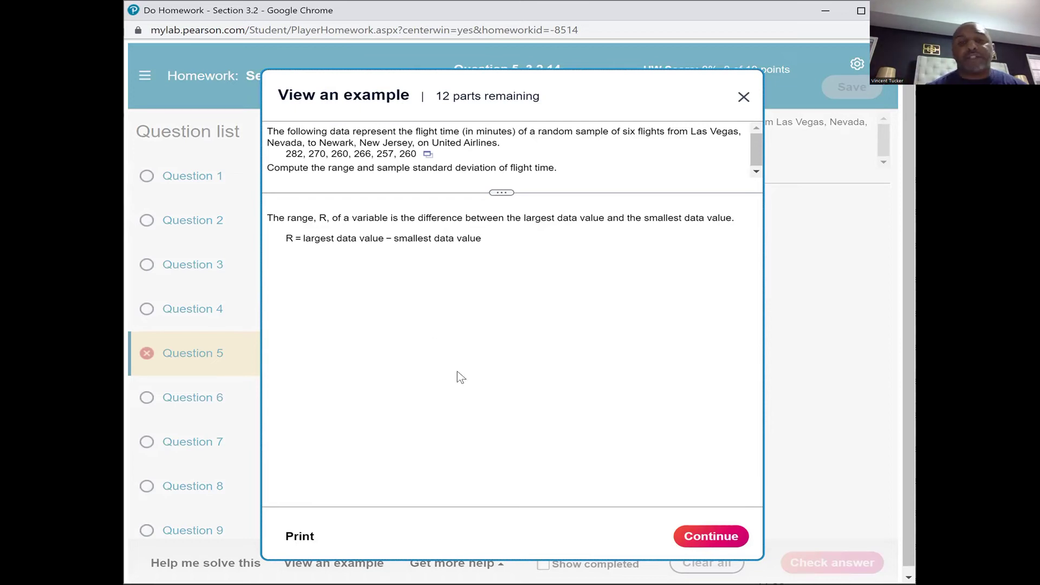
left_click(709, 535)
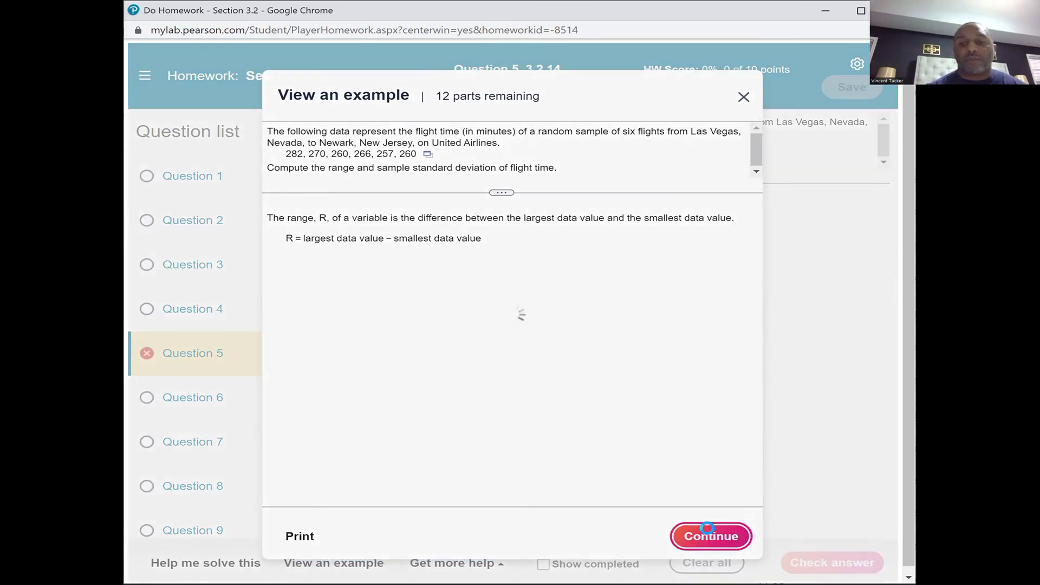
left_click(708, 536)
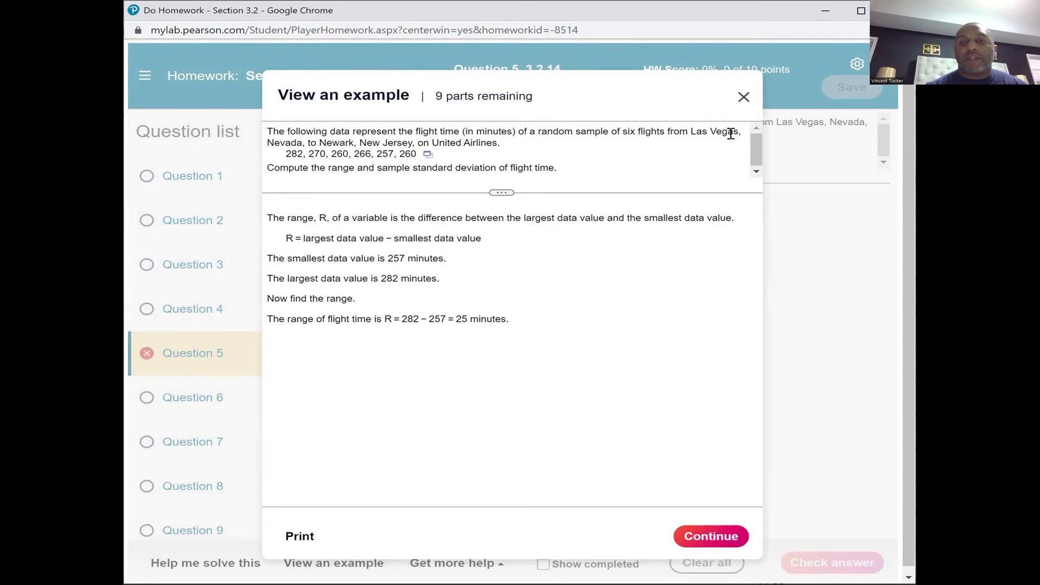
left_click(743, 97)
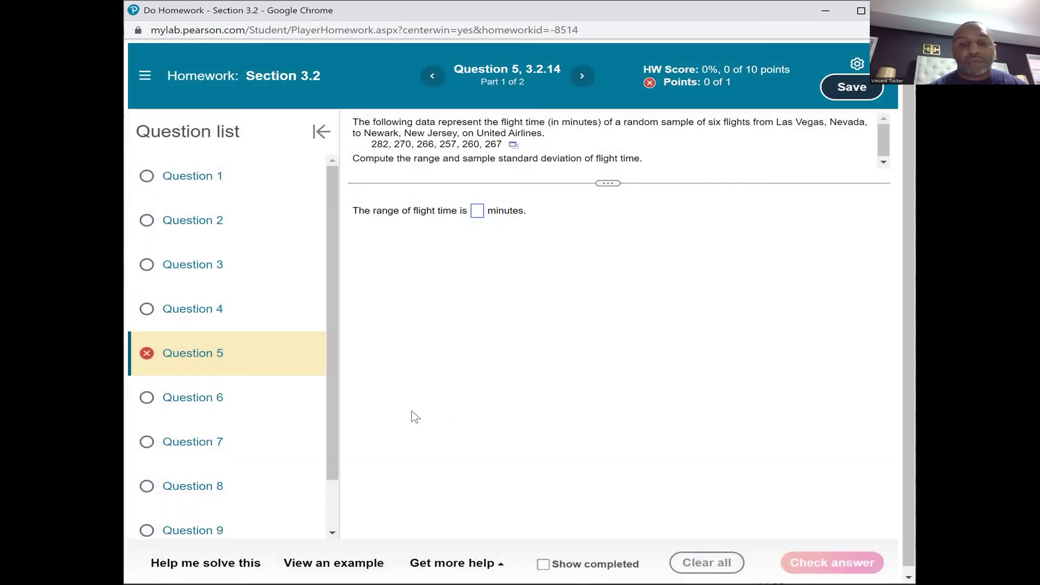
left_click(445, 564)
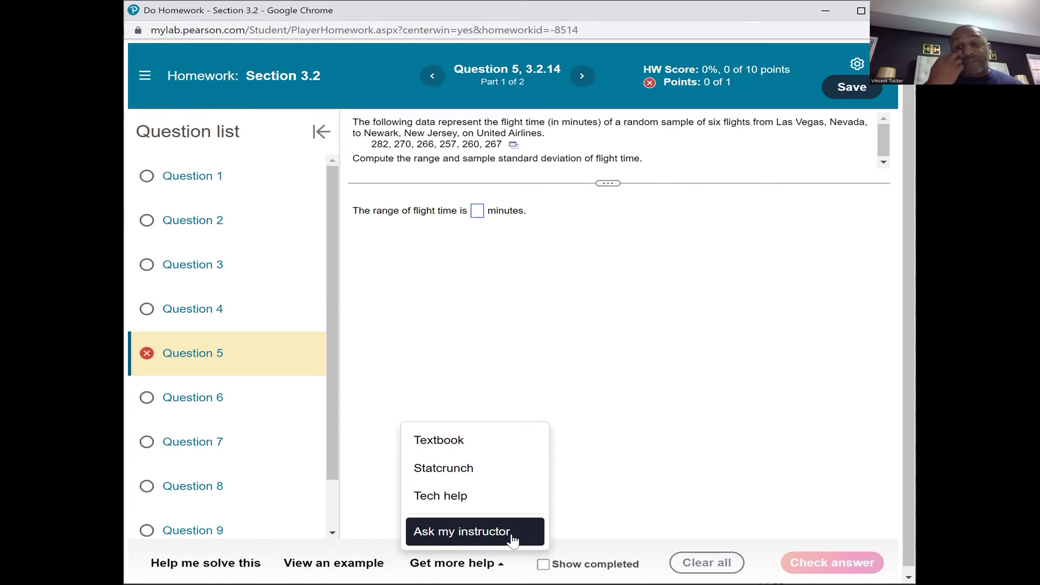
left_click(630, 464)
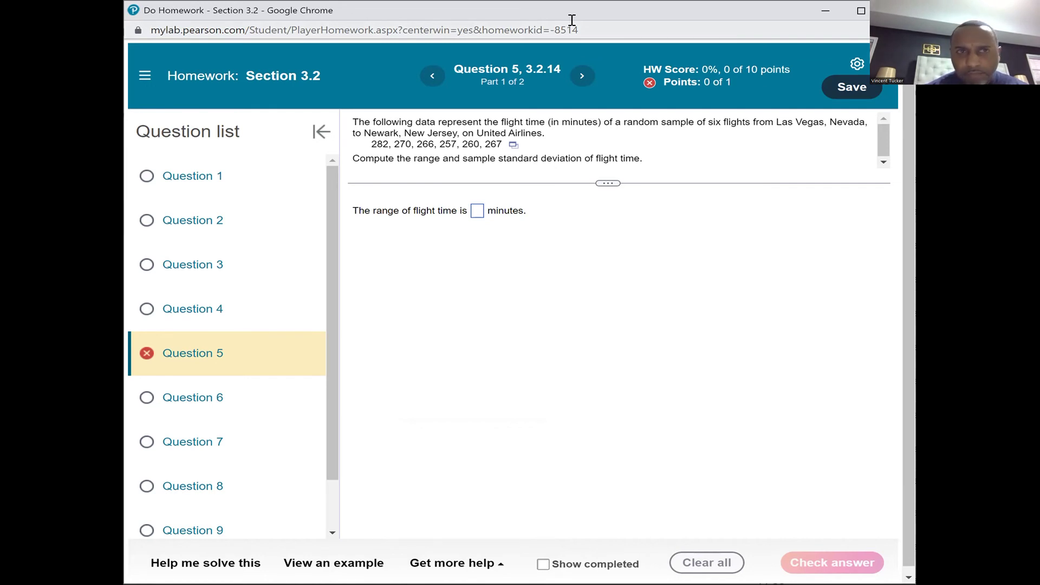
Review the Fall 2022 course's Announcements list in Canvas, then go to the Dashboard
key("alt+Tab")
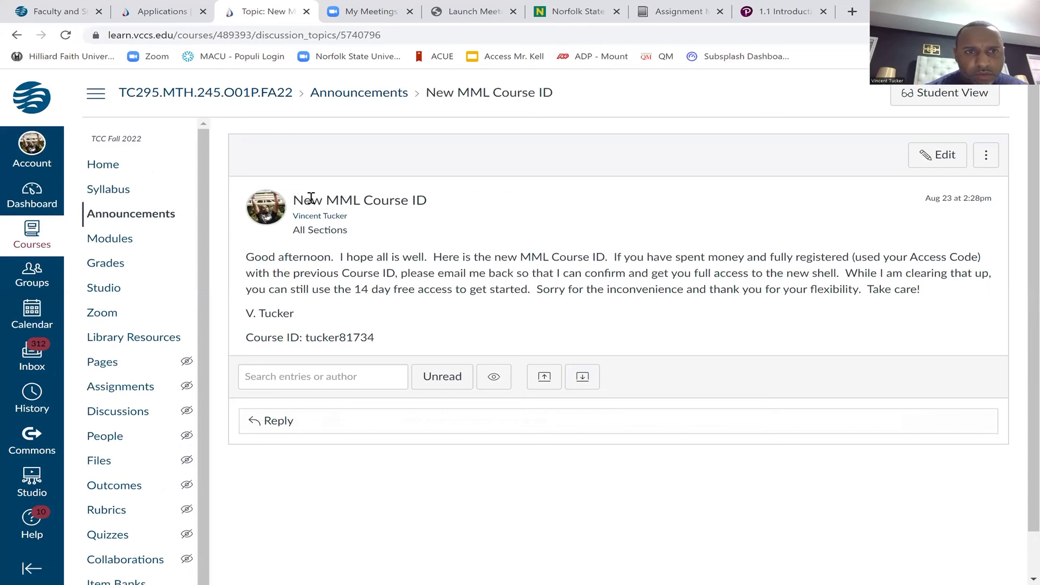
left_click(161, 222)
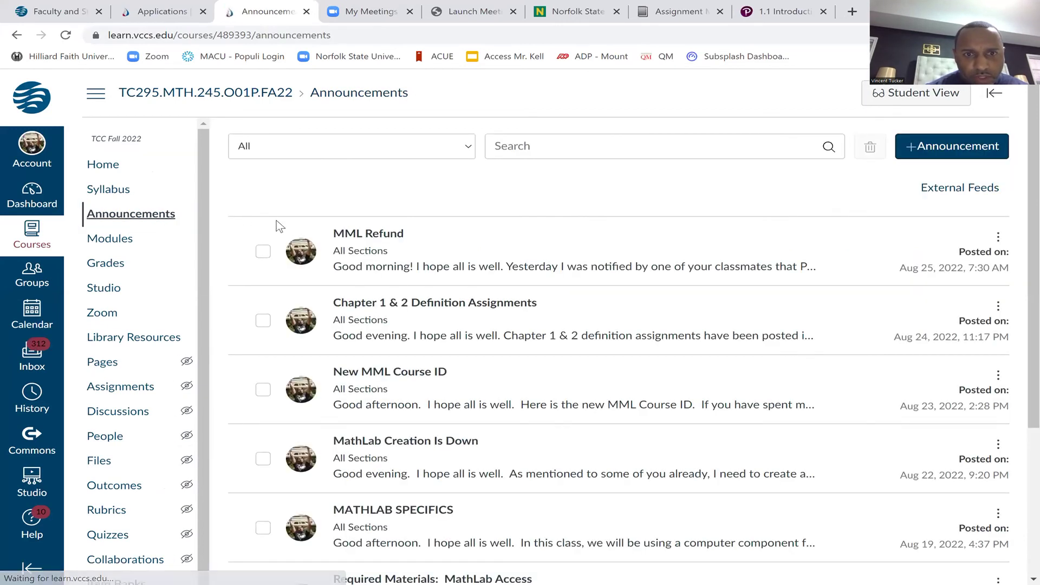
scroll(423, 308, "down", 1)
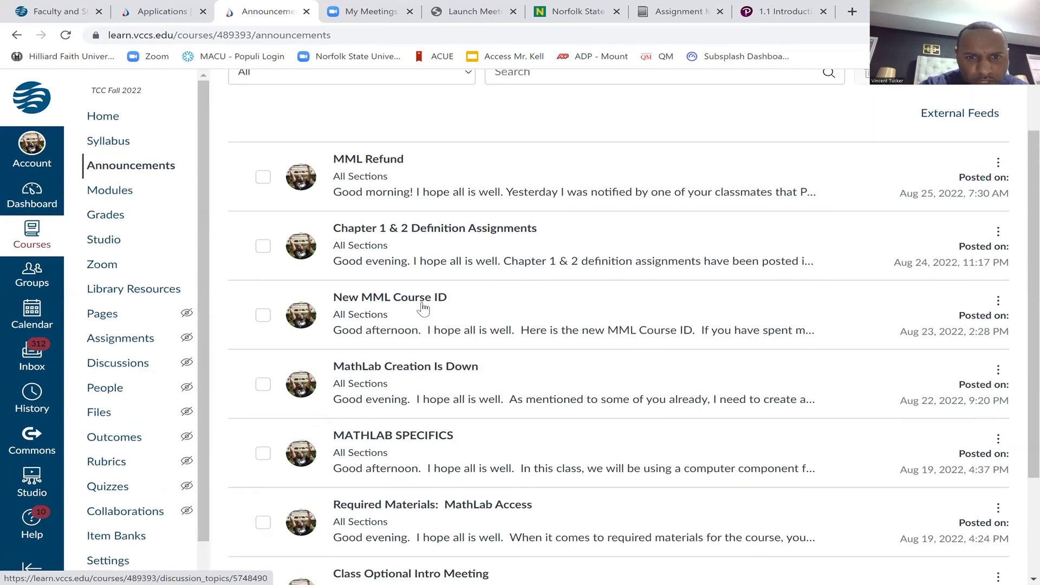
scroll(423, 309, "down", 1)
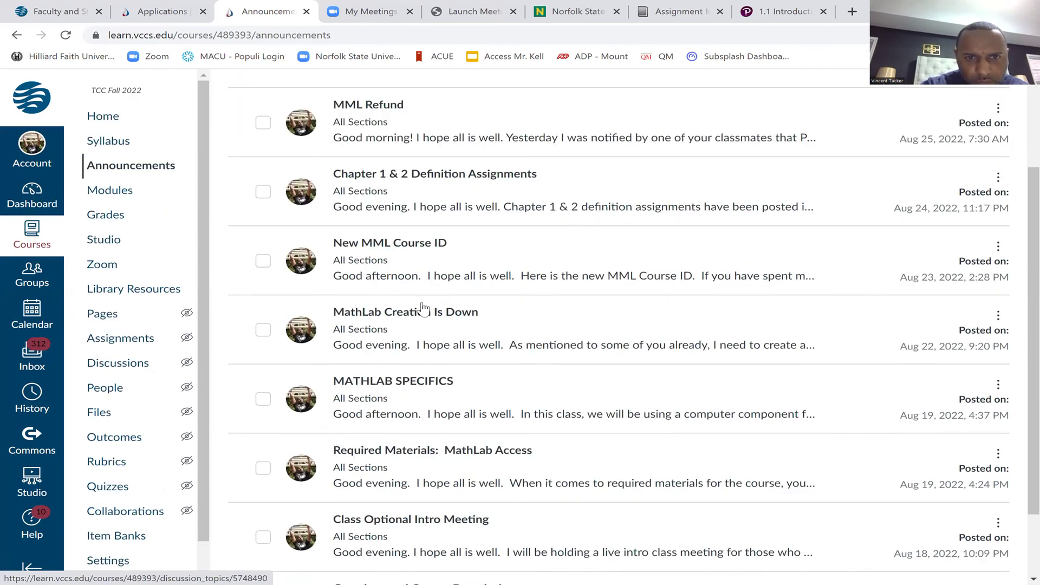
scroll(424, 309, "down", 1)
scroll(423, 309, "up", 1)
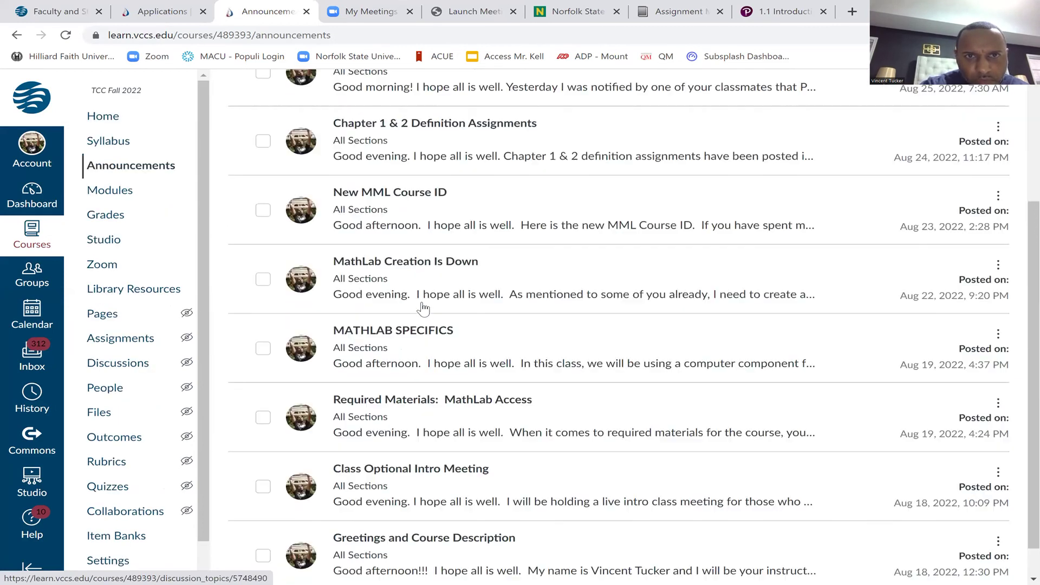
scroll(384, 247, "up", 3)
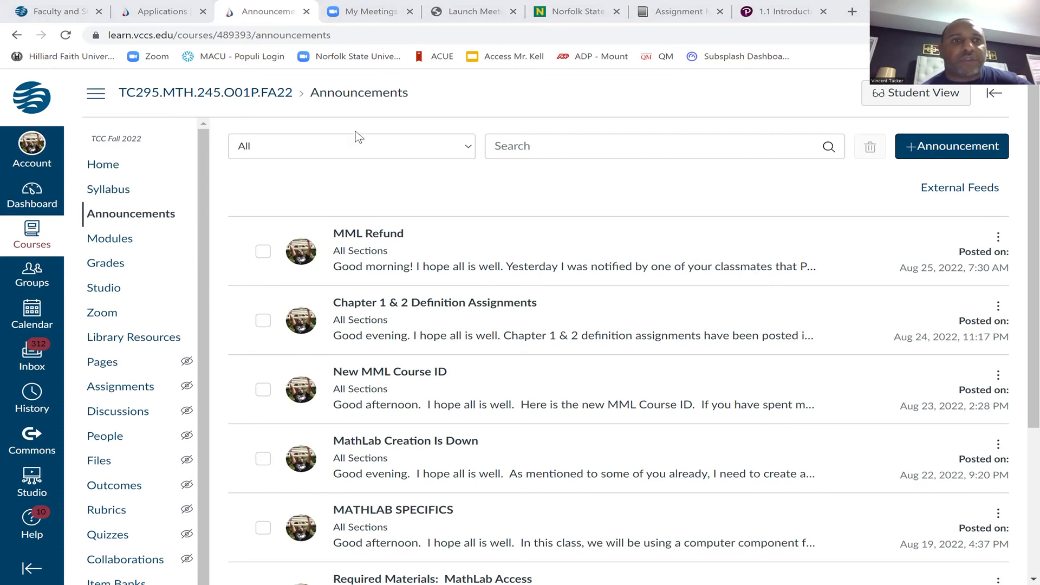
left_click(45, 205)
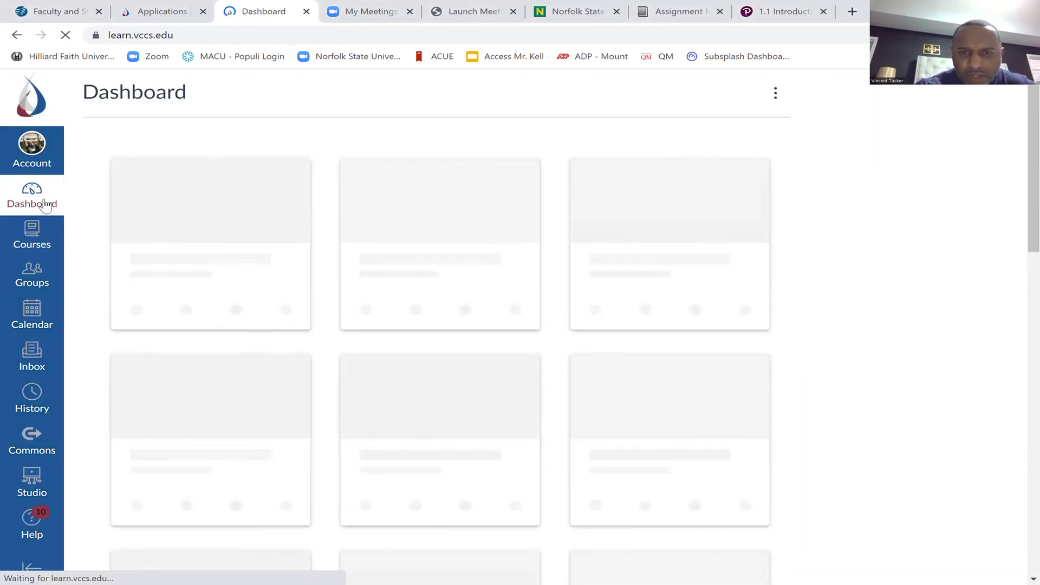
Open the Statistics I MTH.245.O01P.SU22 course and browse its Announcements list
scroll(45, 204, "down", 10)
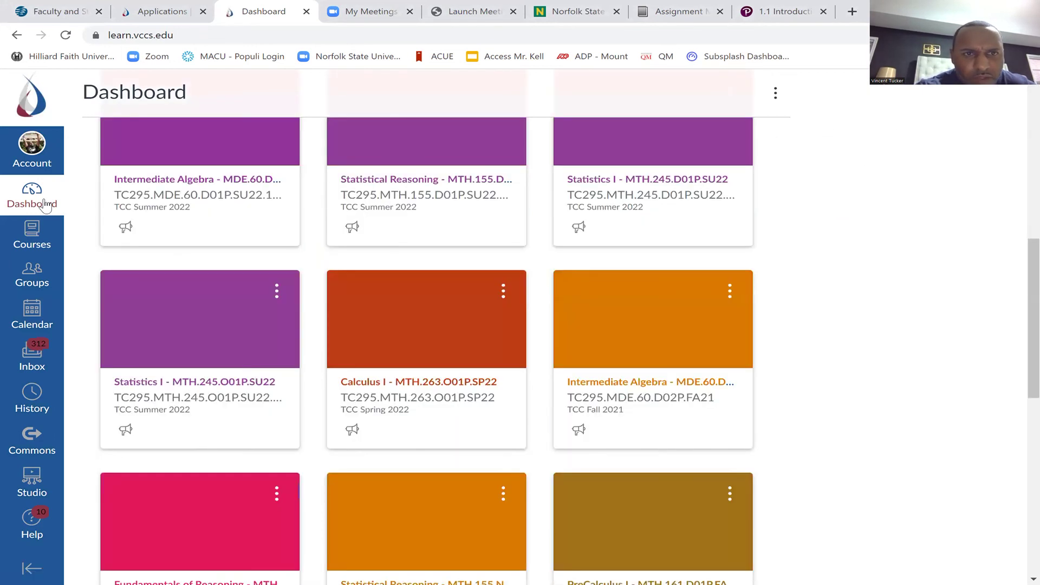
scroll(45, 204, "up", 1)
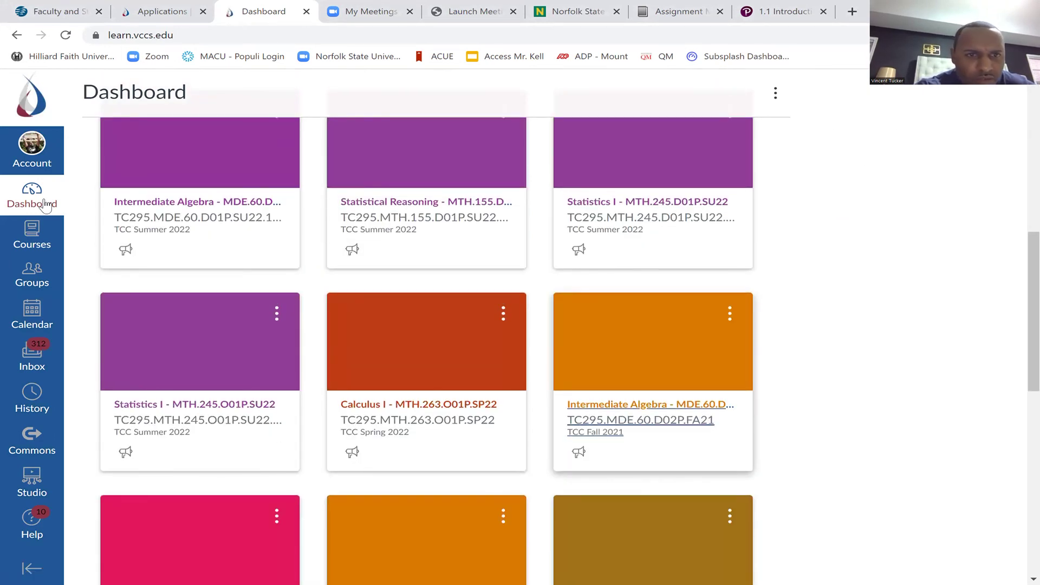
left_click(46, 204)
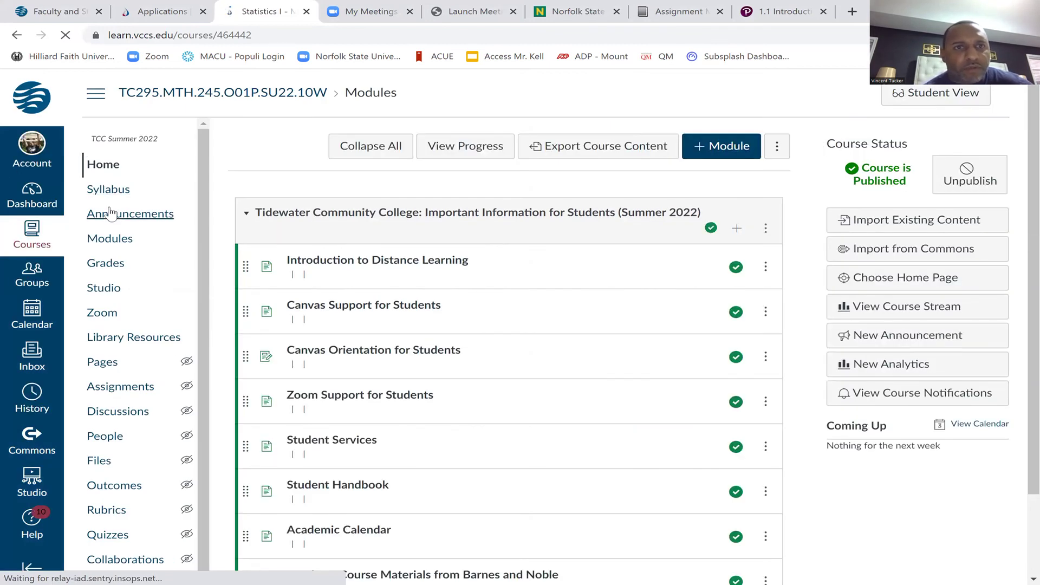
left_click(110, 214)
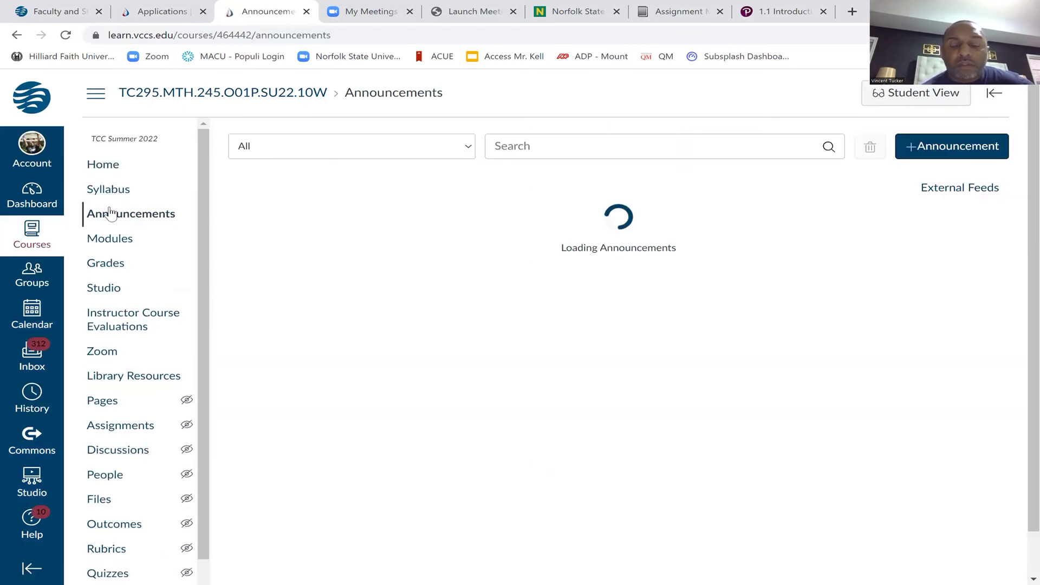
scroll(304, 370, "down", 2)
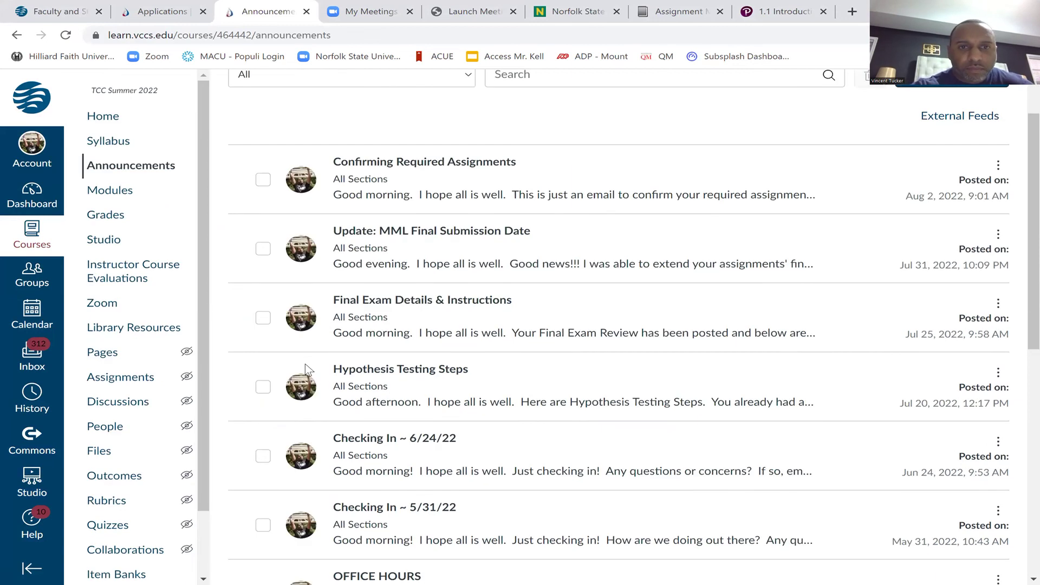
scroll(305, 364, "down", 8)
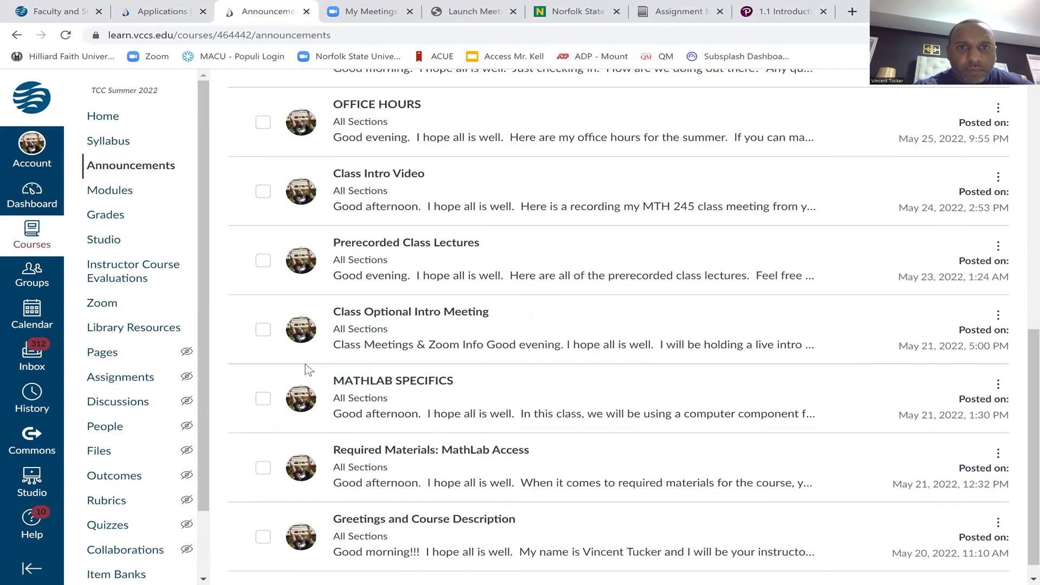
Open the Prerecorded Class Lectures announcement and scroll through its chapter video links
left_click(449, 252)
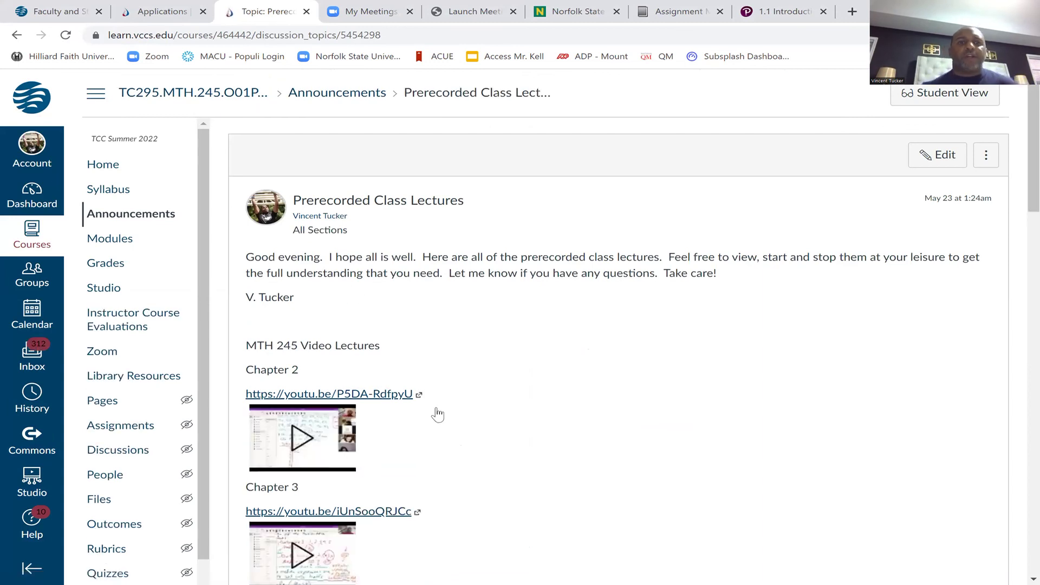
scroll(437, 415, "down", 4)
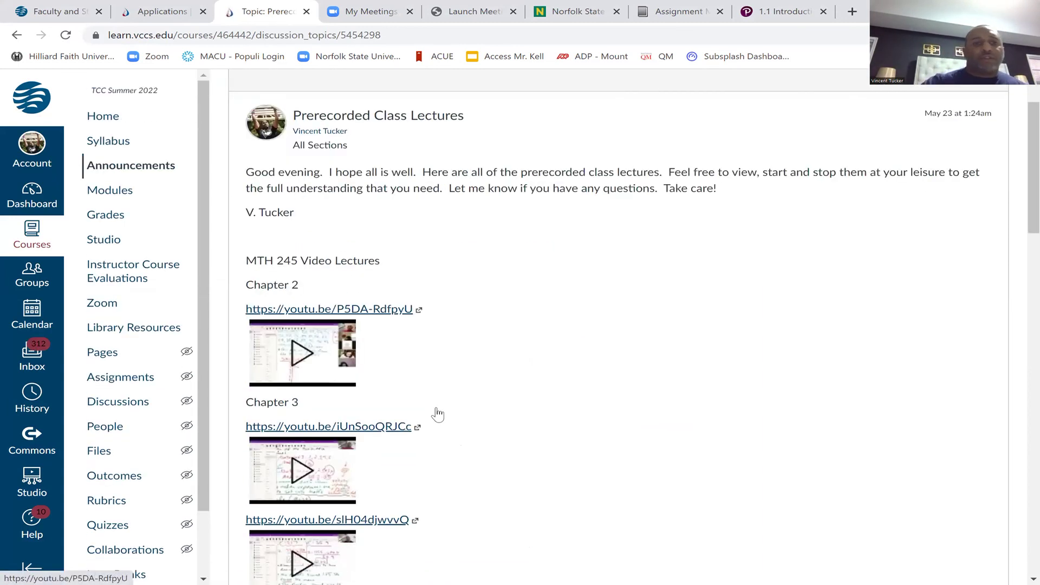
scroll(438, 415, "down", 9)
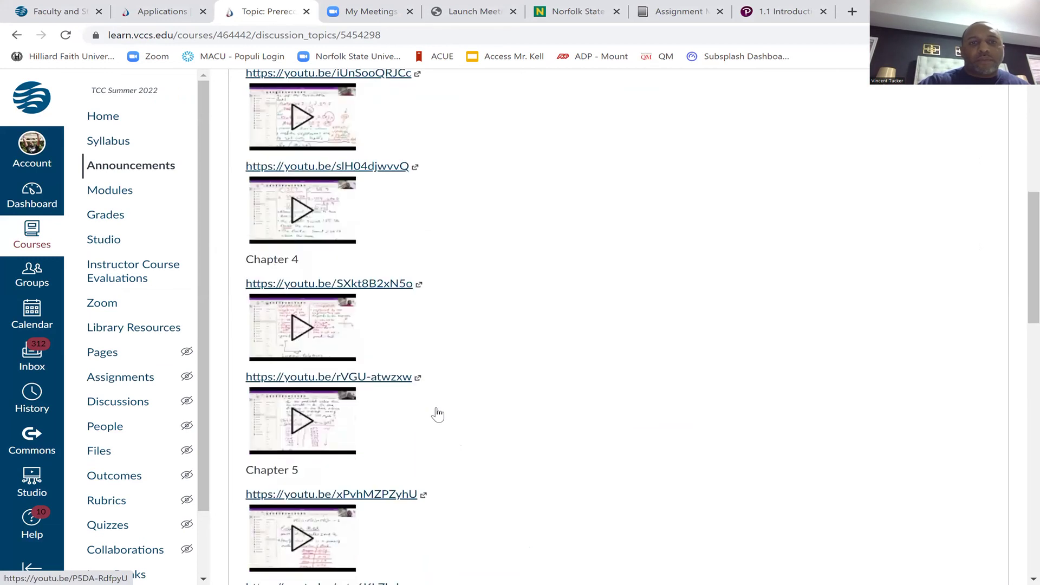
scroll(438, 415, "down", 14)
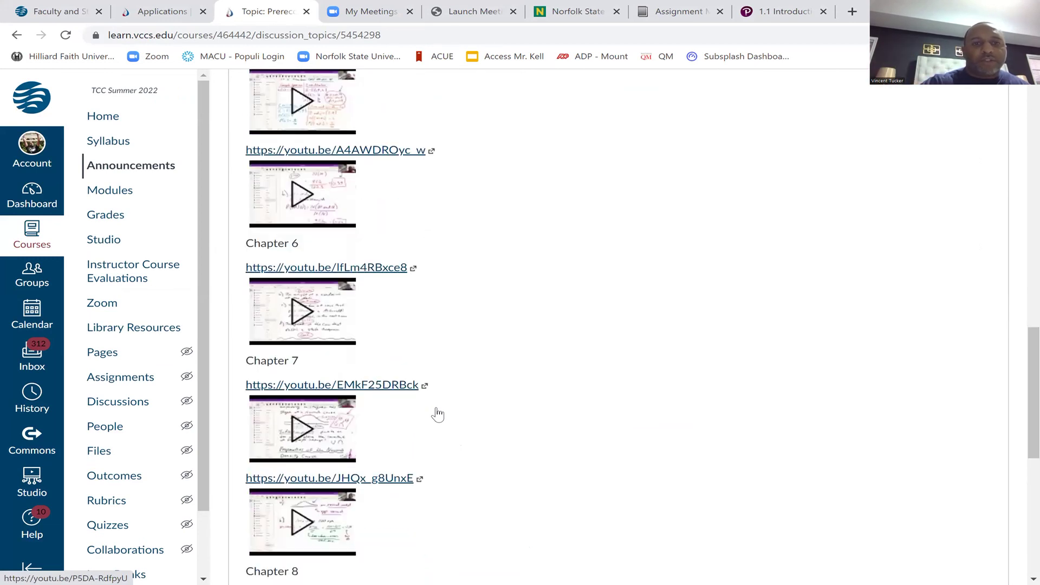
scroll(438, 414, "down", 1)
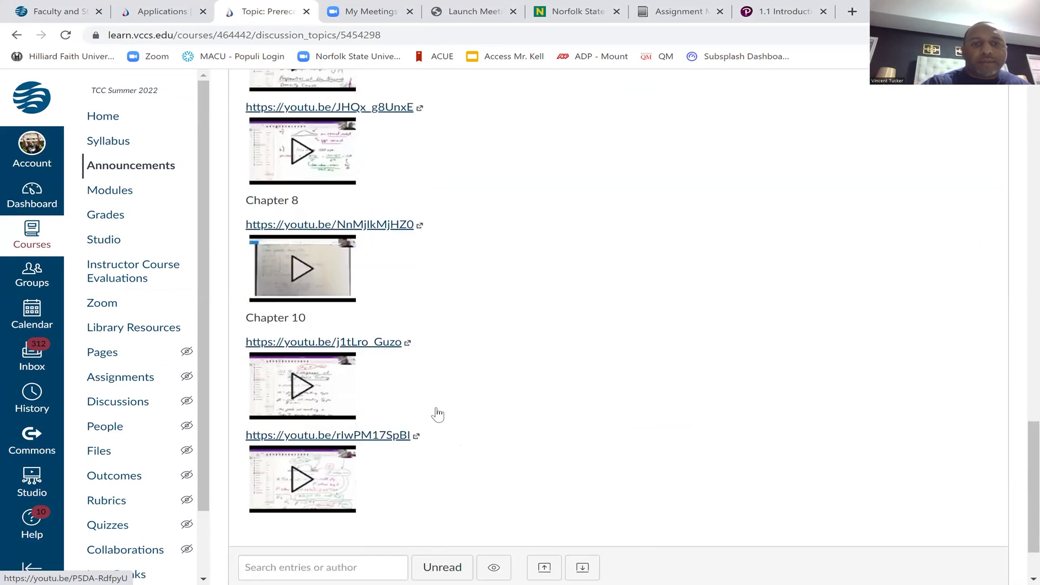
scroll(438, 415, "up", 20)
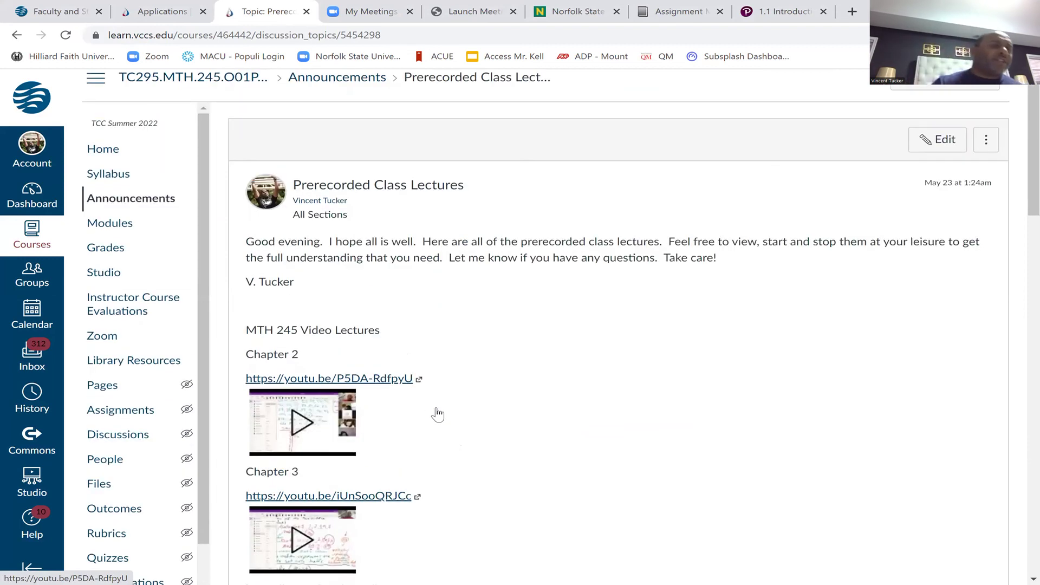
scroll(437, 414, "up", 1)
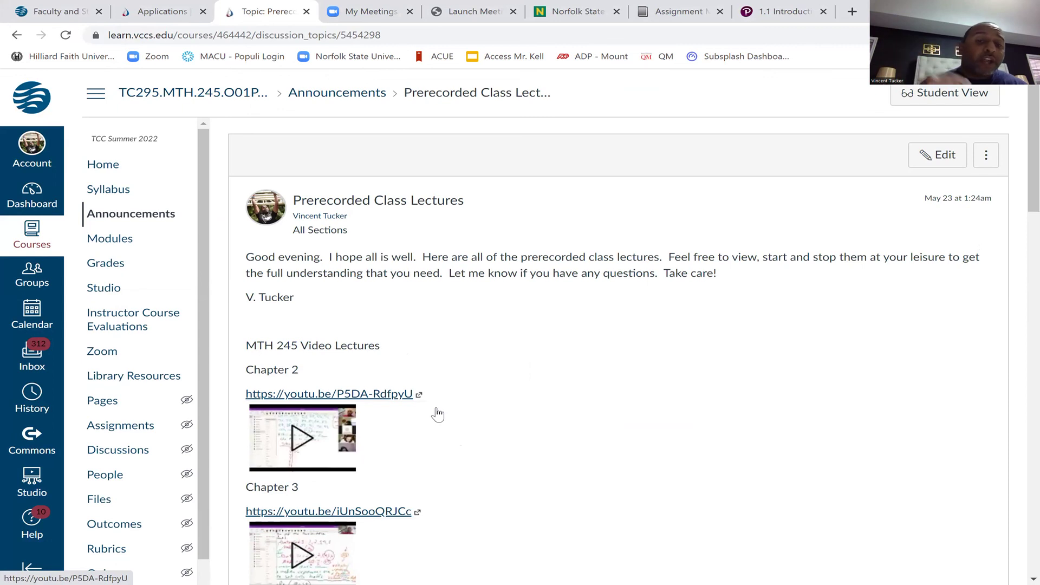
scroll(437, 414, "down", 15)
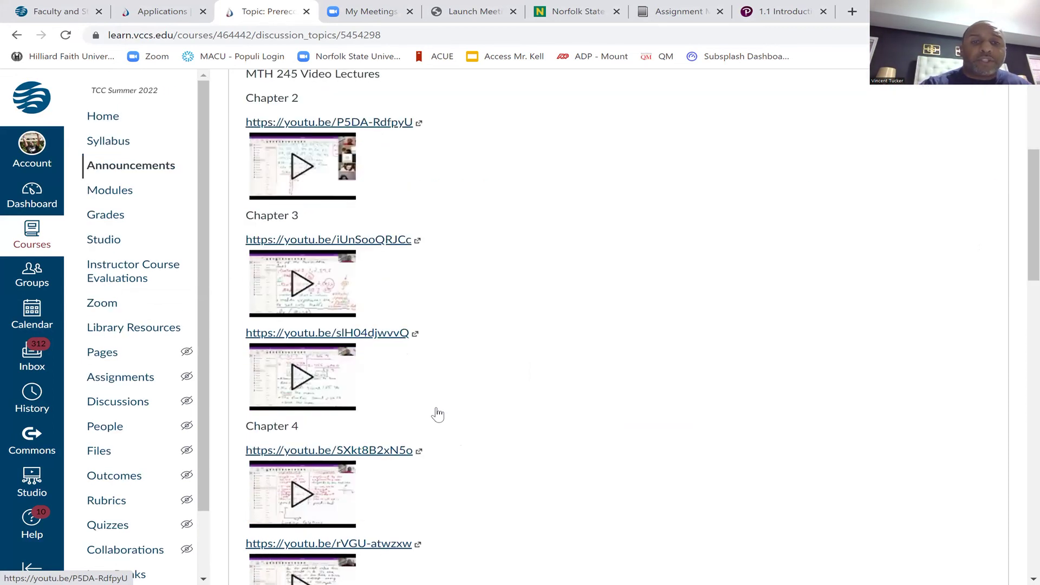
scroll(438, 415, "down", 3)
scroll(438, 415, "down", 6)
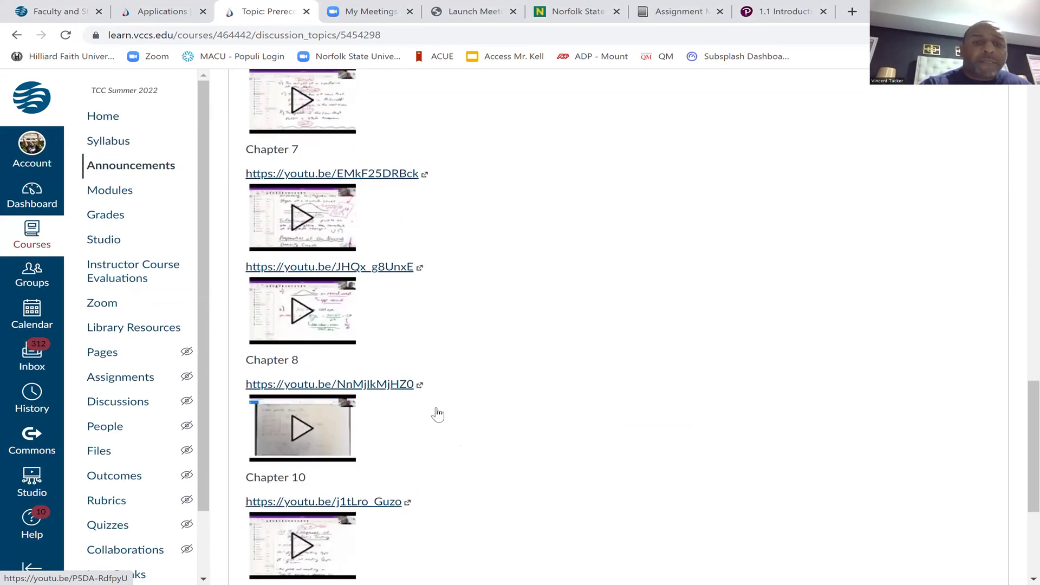
Load the embedded player for the last Chapter 10 lecture and return to the top
left_click(438, 415)
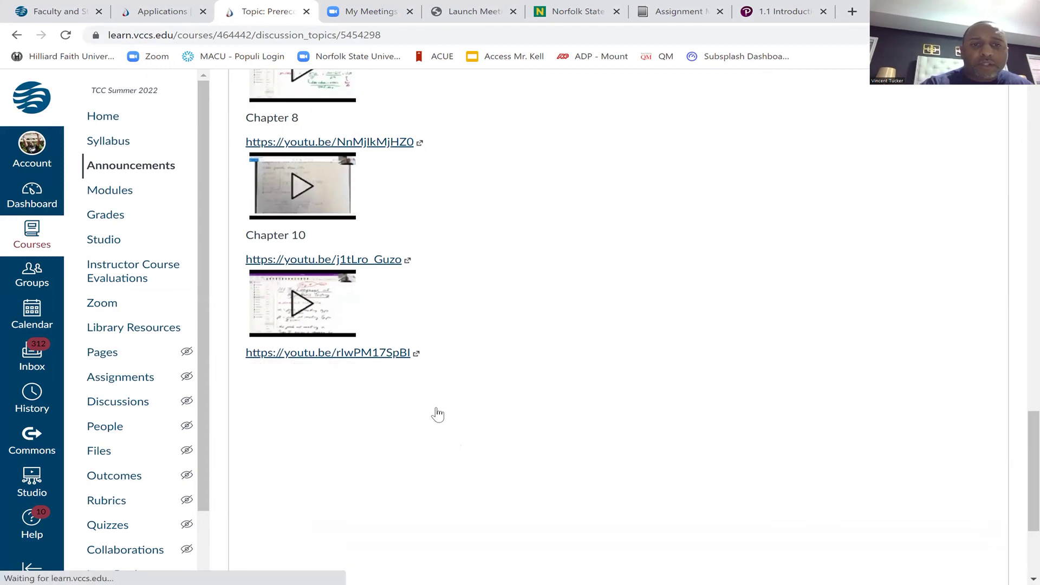
scroll(437, 415, "up", 3)
scroll(438, 414, "up", 11)
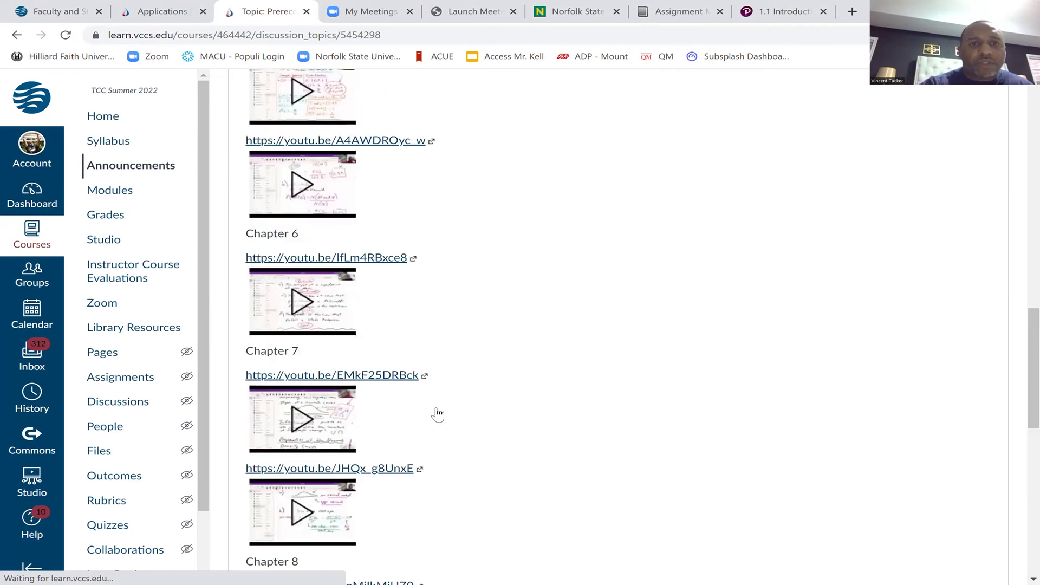
scroll(438, 415, "down", 11)
scroll(438, 415, "down", 5)
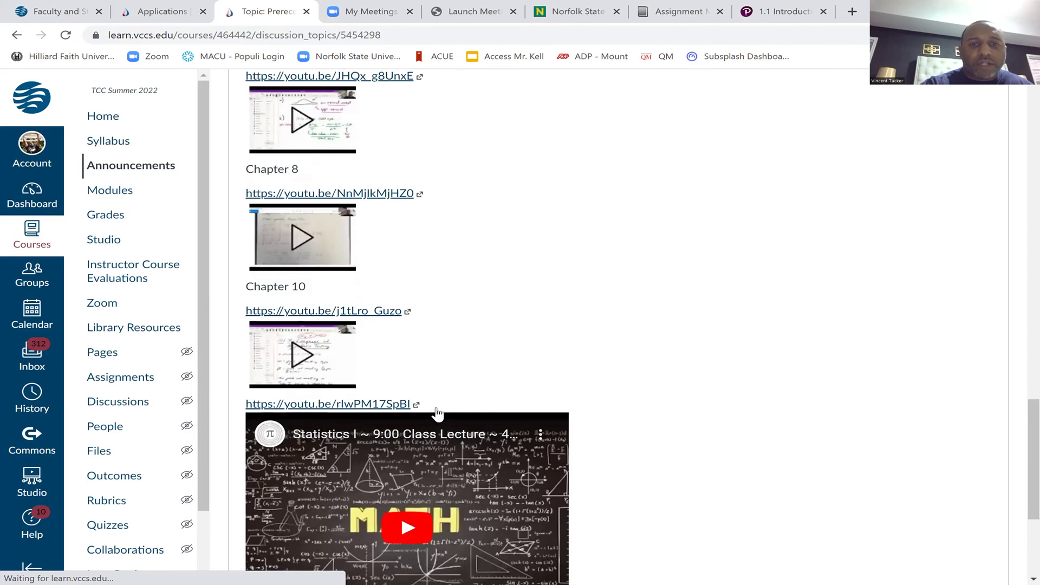
scroll(438, 415, "up", 6)
scroll(438, 415, "up", 15)
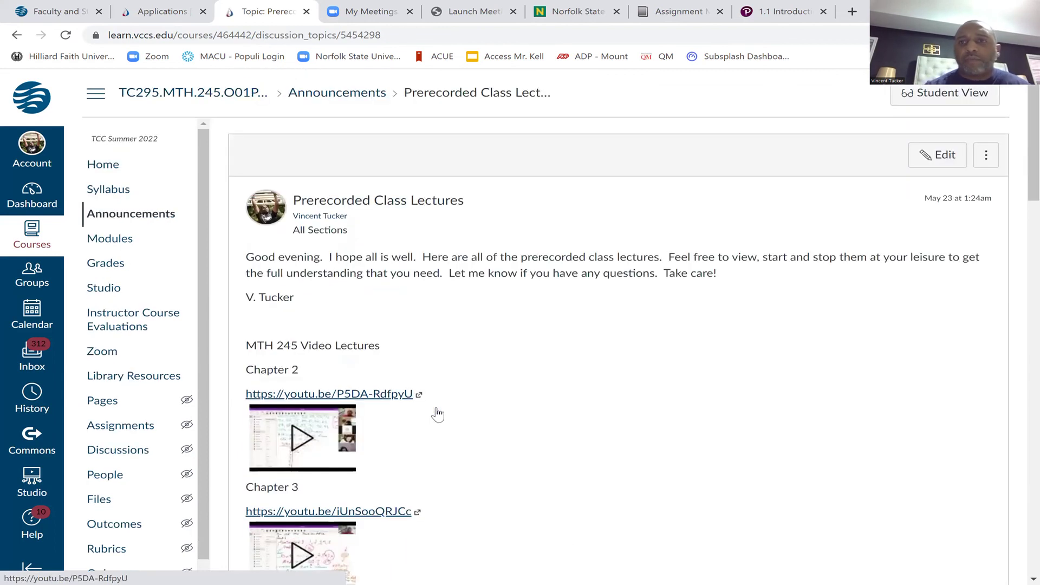